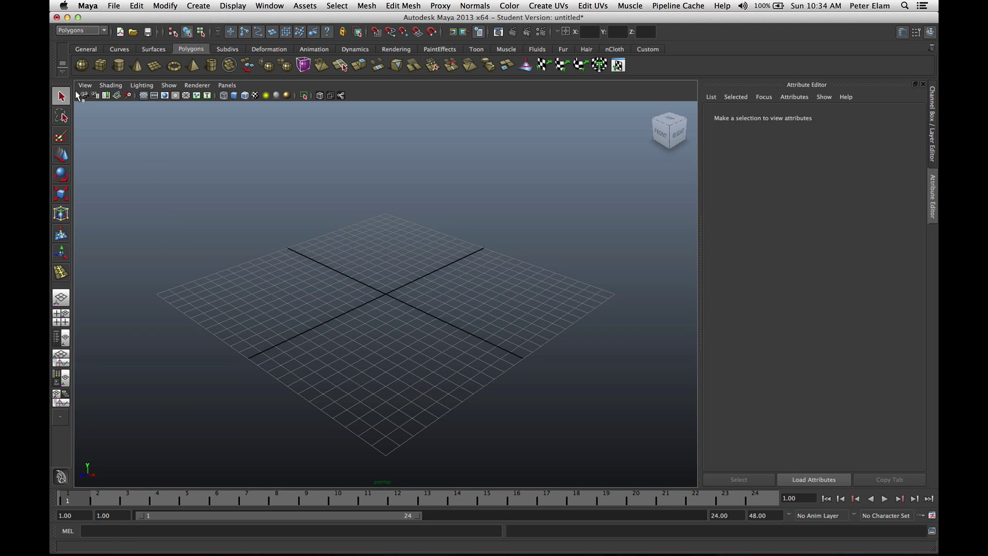
# Create a low polygon box over the grid's center and display it with smooth shading.
pyautogui.click(96, 64)
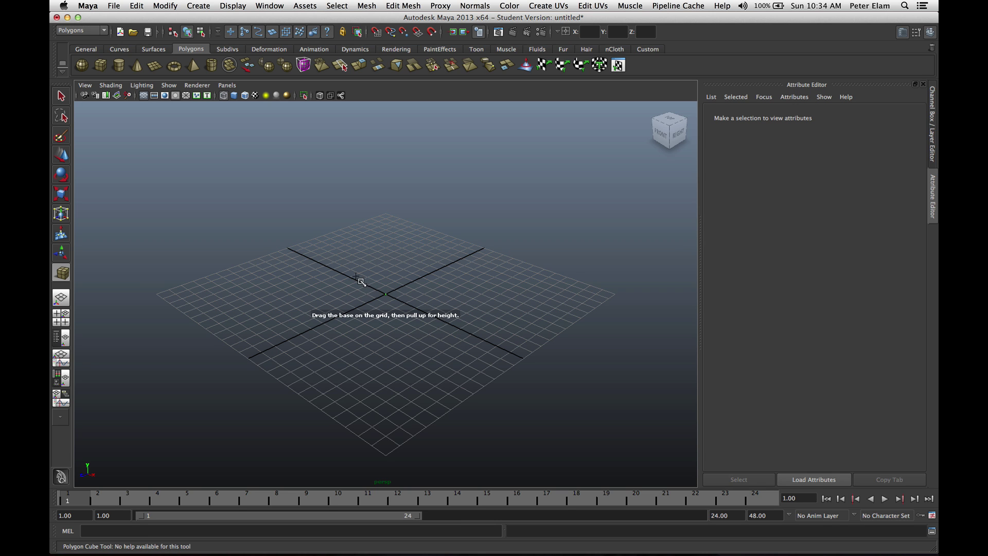
pyautogui.moveTo(358, 279)
pyautogui.mouseDown()
pyautogui.moveTo(399, 304)
pyautogui.moveTo(406, 325)
pyautogui.moveTo(367, 341)
pyautogui.moveTo(367, 269)
pyautogui.mouseUp()
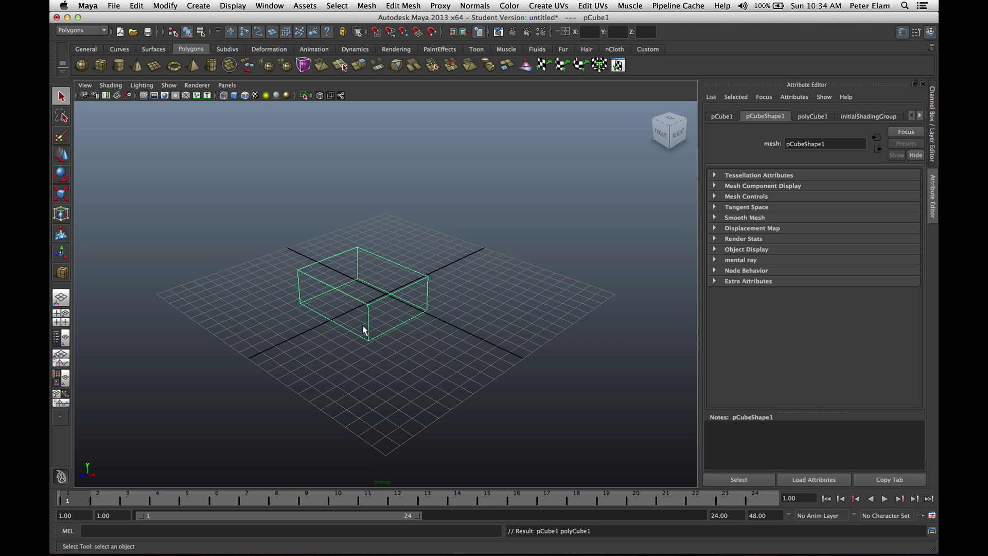
pyautogui.click(234, 96)
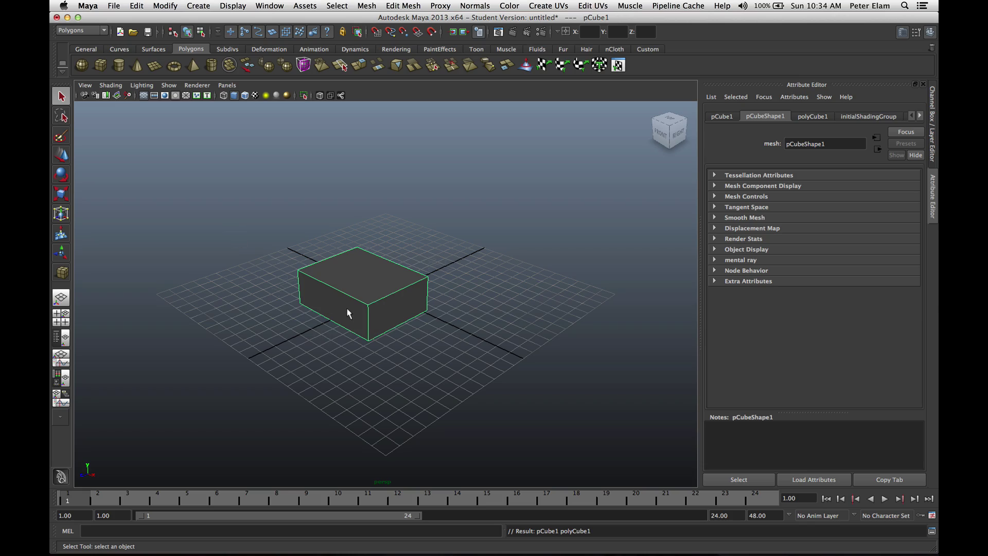
# Select the two opposite end faces of the box in face mode.
pyautogui.scroll(5, 347, 310)
pyautogui.keyDown('alt'); pyautogui.moveTo(348, 335); pyautogui.dragTo(435, 344); pyautogui.keyUp('alt')
pyautogui.rightClick(370, 307)
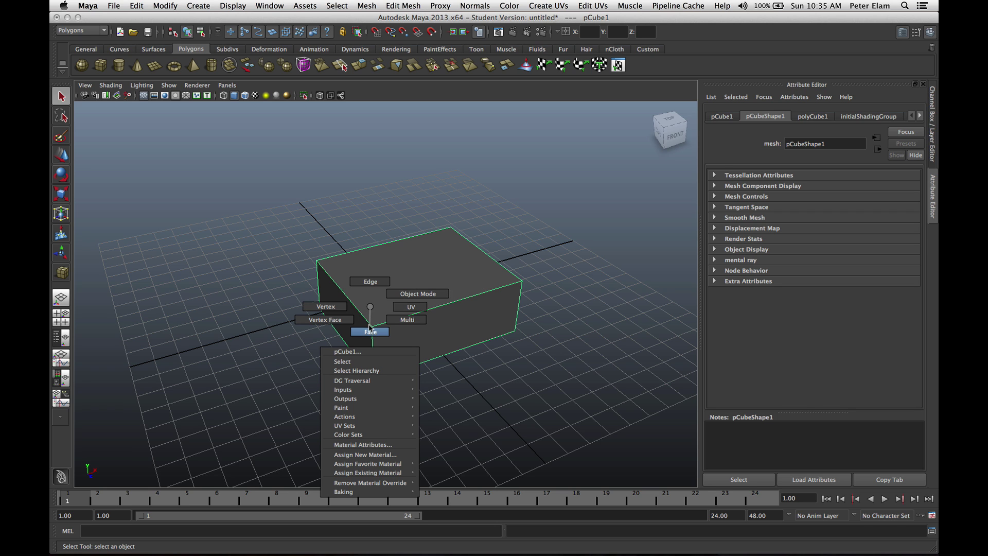
pyautogui.click(369, 332)
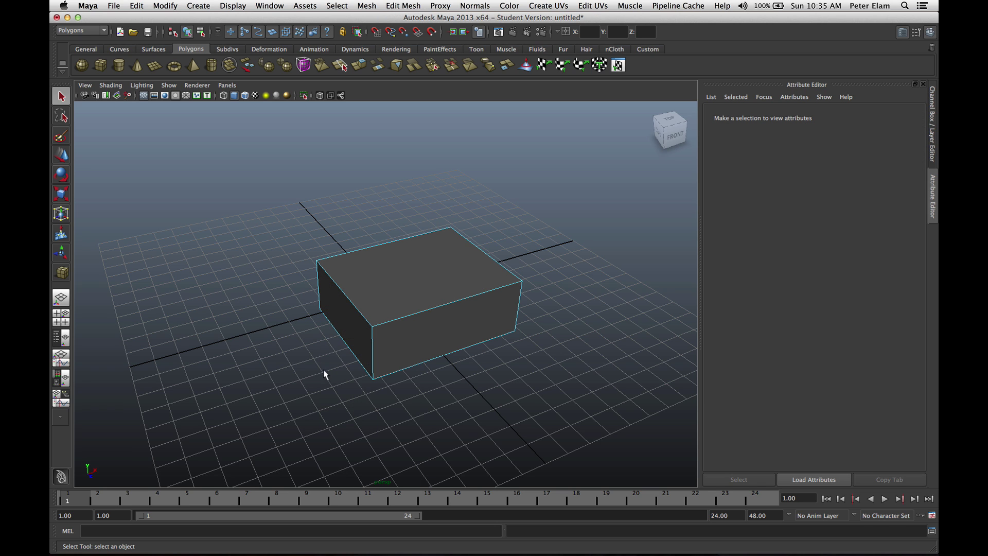
pyautogui.click(344, 332)
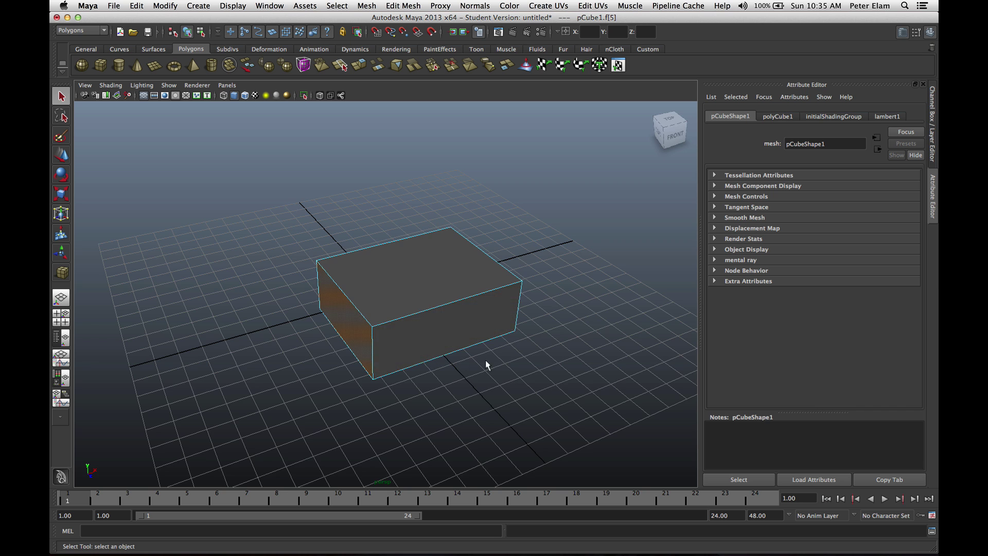
pyautogui.keyDown('alt'); pyautogui.moveTo(485, 363); pyautogui.dragTo(388, 372); pyautogui.keyUp('alt')
pyautogui.keyDown('shift'); pyautogui.click(387, 360); pyautogui.keyUp('shift')
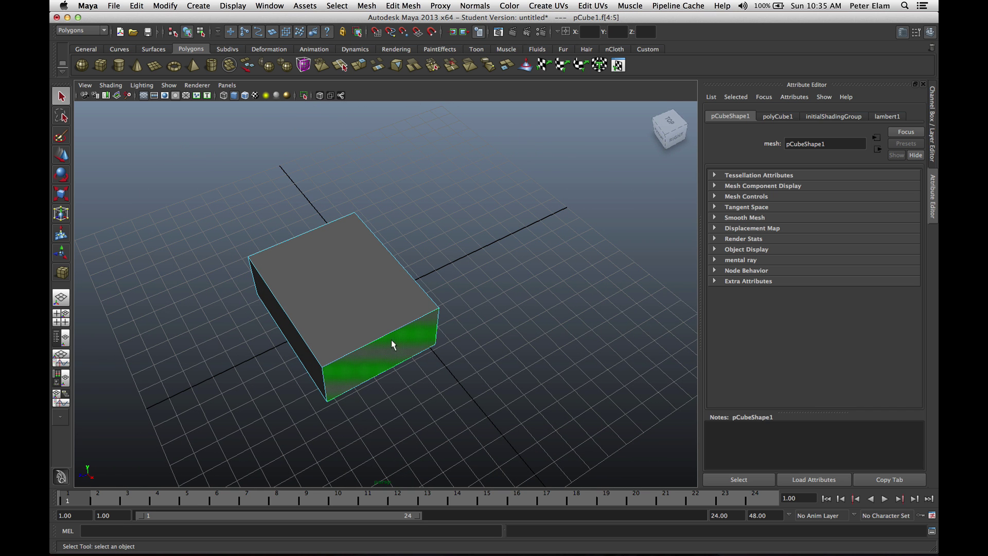
# Extrude both end faces outward about 3.2 units and shift them sideways about -0.67 units.
pyautogui.click(405, 5)
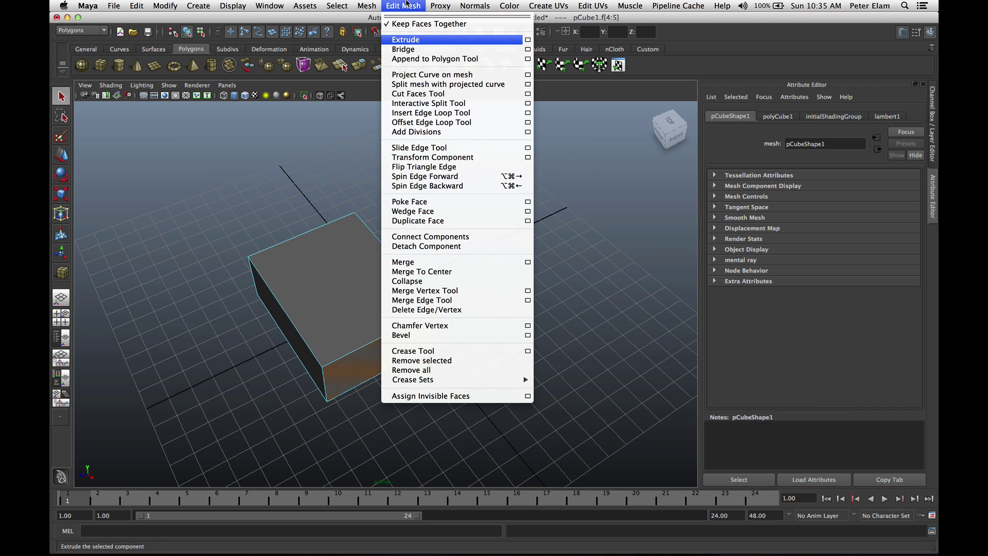
pyautogui.click(405, 41)
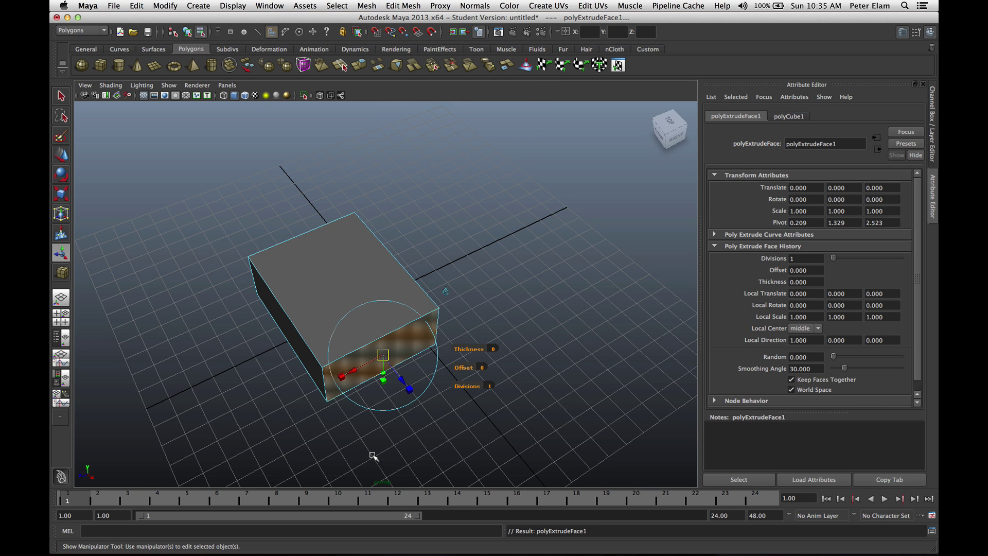
pyautogui.keyDown('alt'); pyautogui.moveTo(373, 456); pyautogui.dragTo(420, 339); pyautogui.keyUp('alt')
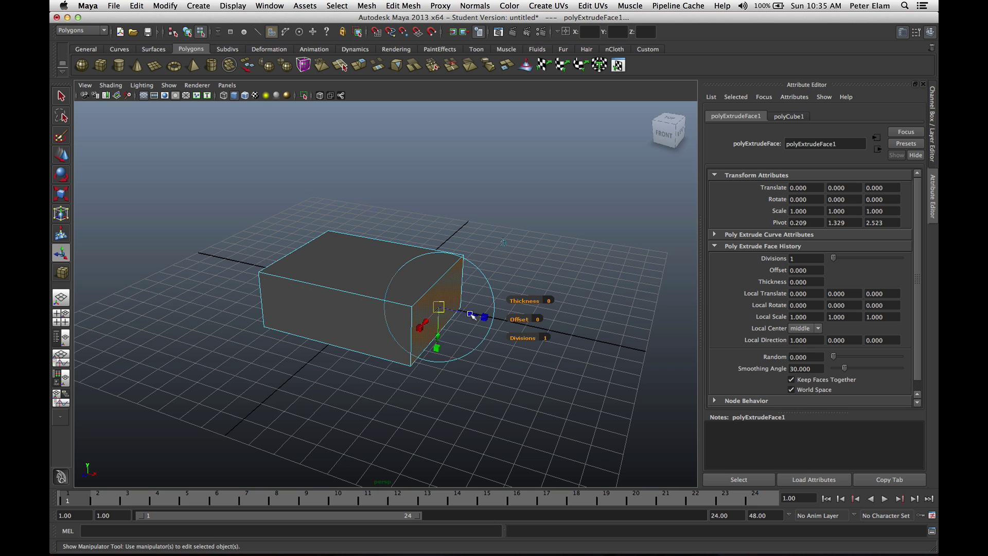
pyautogui.moveTo(472, 314); pyautogui.dragTo(533, 330)
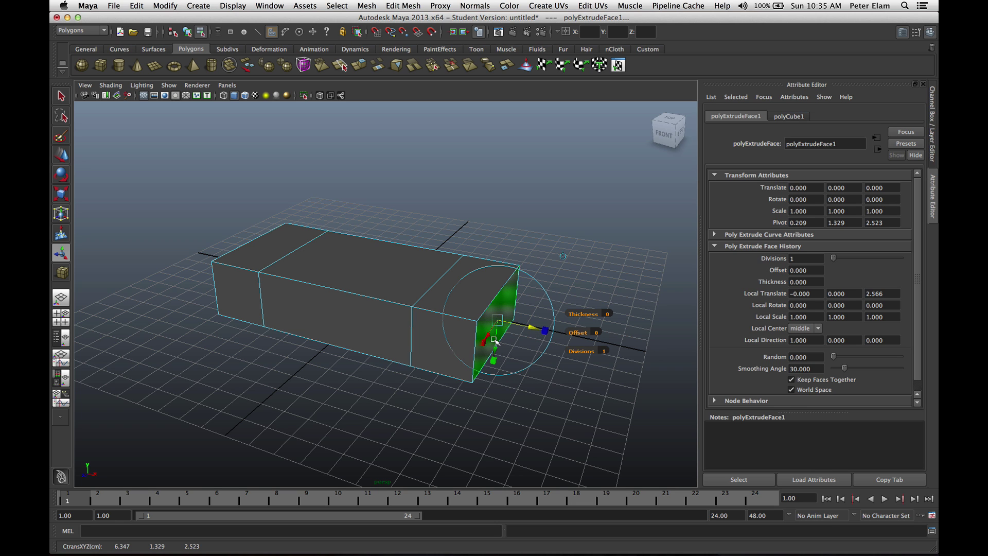
pyautogui.moveTo(490, 338); pyautogui.dragTo(492, 384)
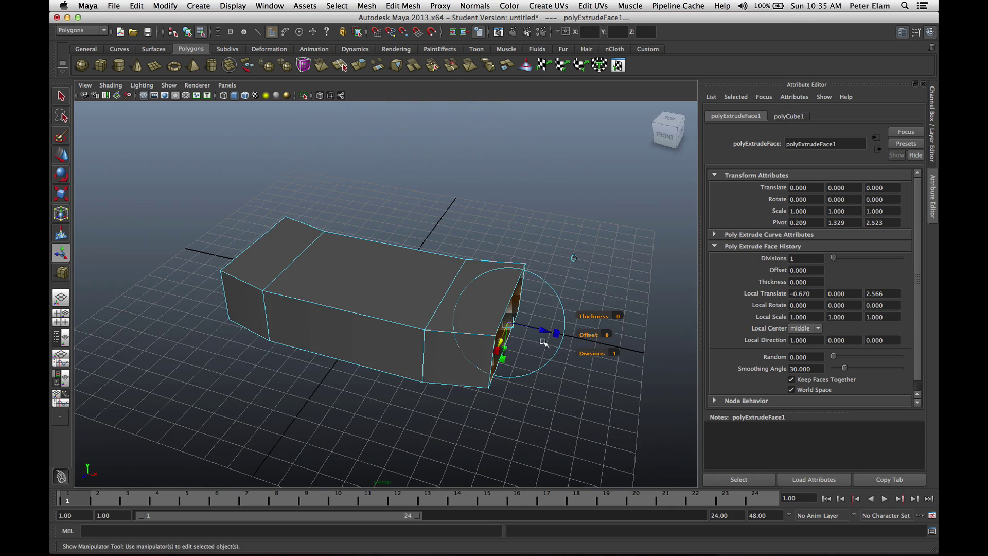
pyautogui.moveTo(545, 333); pyautogui.dragTo(563, 335)
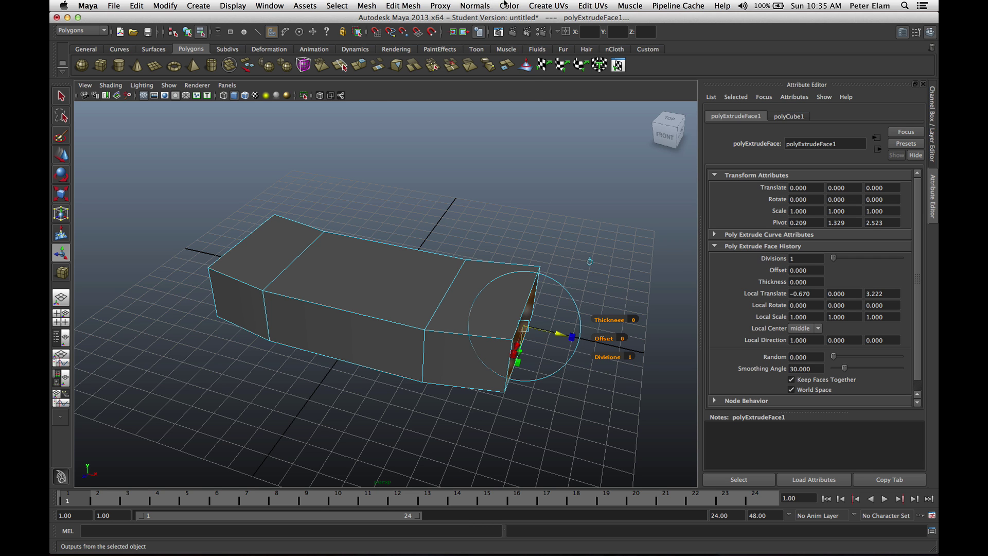
# Extrude the end faces outward another section of about 3.2 units and flatten them vertically to a local scale of about 0.27.
pyautogui.click(403, 5)
pyautogui.click(399, 34)
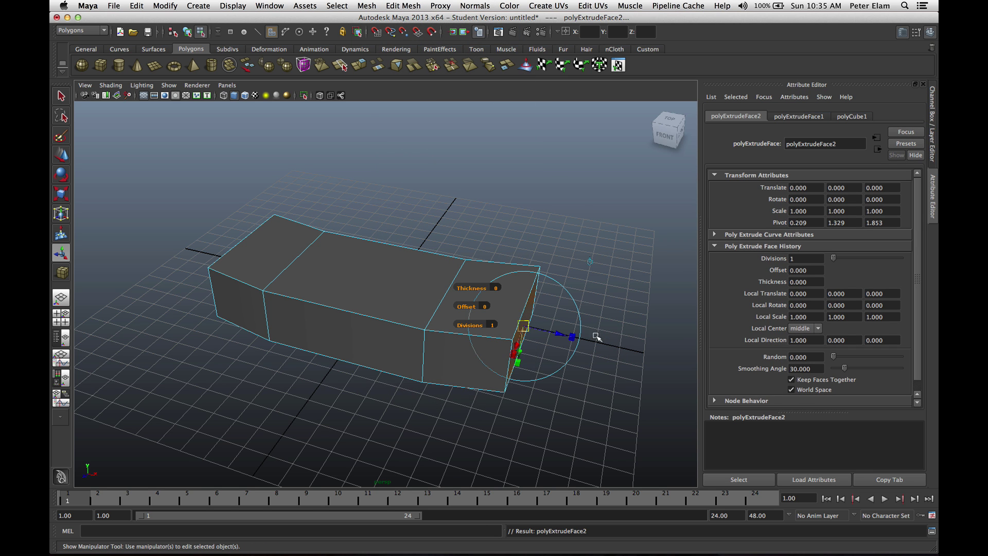
pyautogui.moveTo(560, 336); pyautogui.dragTo(644, 352)
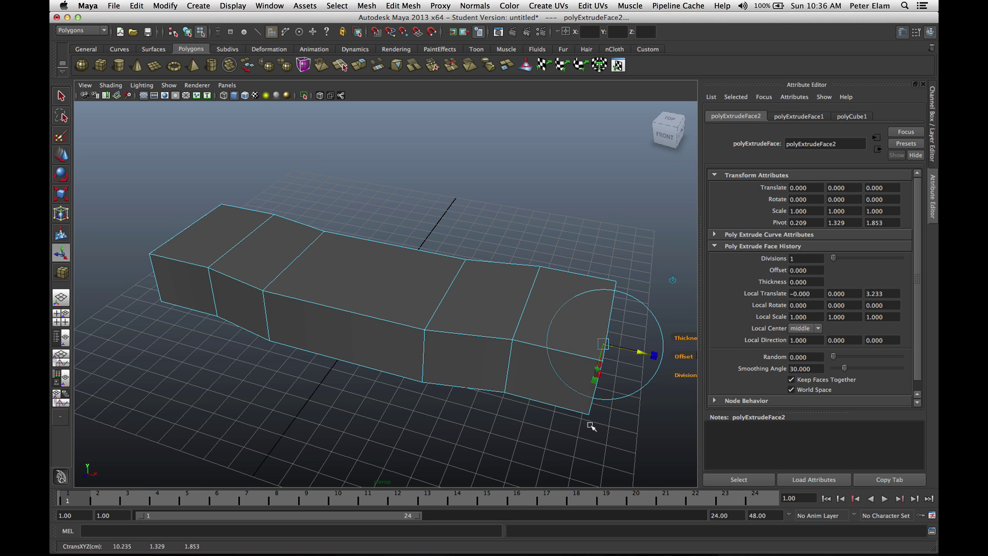
pyautogui.keyDown('alt'); pyautogui.moveTo(575, 432); pyautogui.dragTo(553, 406); pyautogui.keyUp('alt')
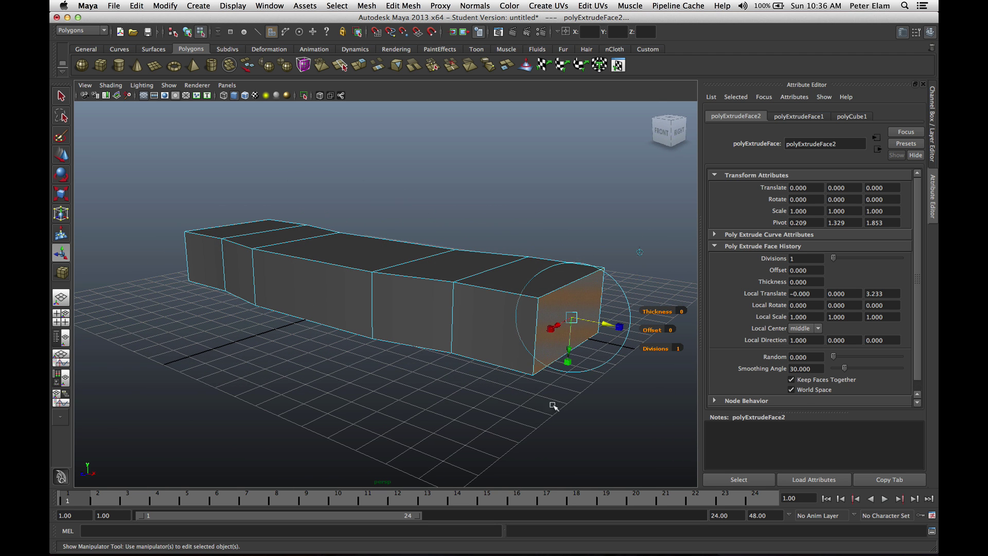
pyautogui.moveTo(569, 352); pyautogui.dragTo(570, 330)
pyautogui.hotkey('ctrl', 'z')
pyautogui.click(569, 351)
pyautogui.hotkey('ctrl', 'z')
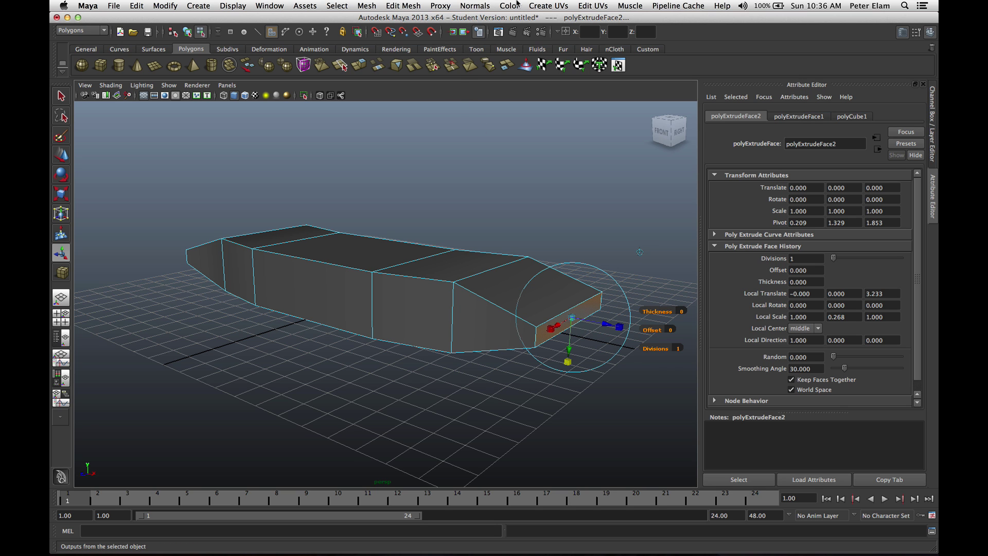
# Extrude the flattened end faces outward about 3.1 units to form the tips.
pyautogui.click(410, 5)
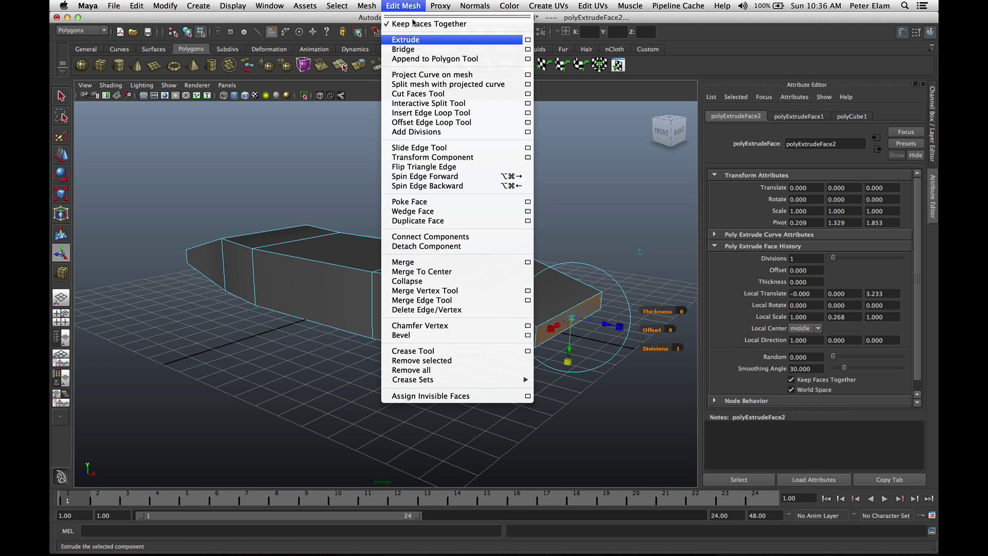
pyautogui.click(412, 40)
pyautogui.moveTo(607, 329); pyautogui.dragTo(638, 369)
# Select the outer two rows of vertices at both ends and move them slightly backward along the Z axis.
pyautogui.keyDown('alt'); pyautogui.moveTo(517, 360); pyautogui.dragTo(514, 442); pyautogui.keyUp('alt')
pyautogui.scroll(-5, 499, 418)
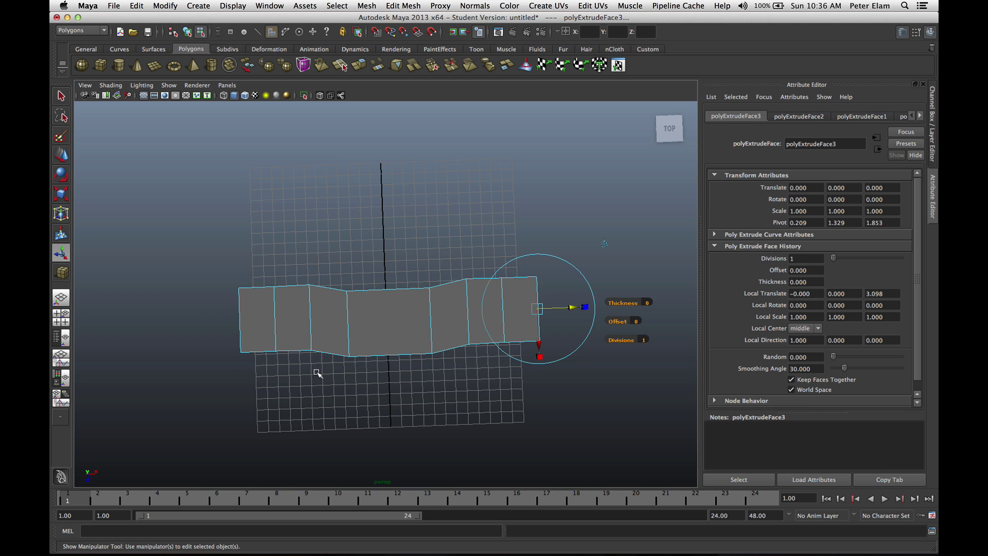
pyautogui.rightClick(318, 345)
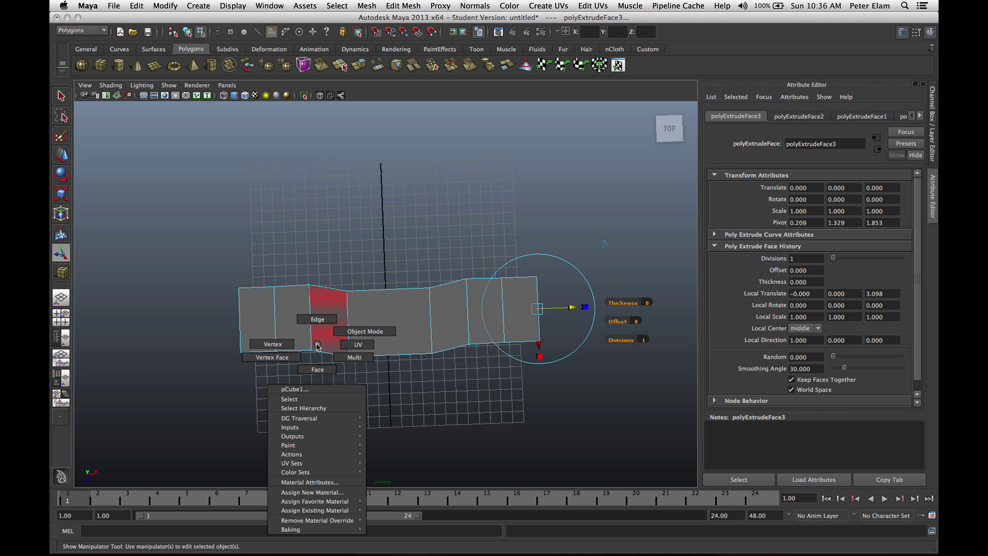
pyautogui.moveTo(318, 346); pyautogui.dragTo(282, 344, button='right')
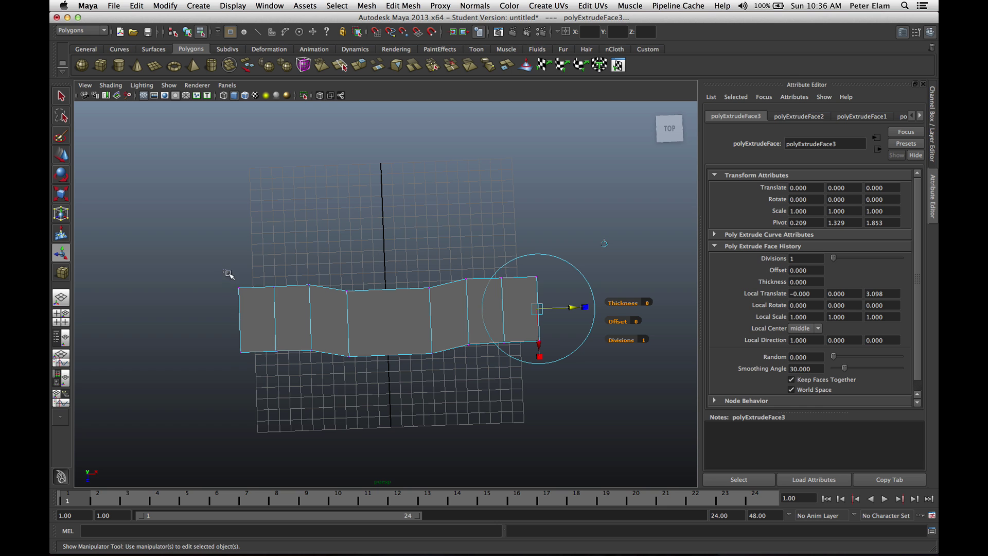
pyautogui.moveTo(228, 275); pyautogui.dragTo(282, 362)
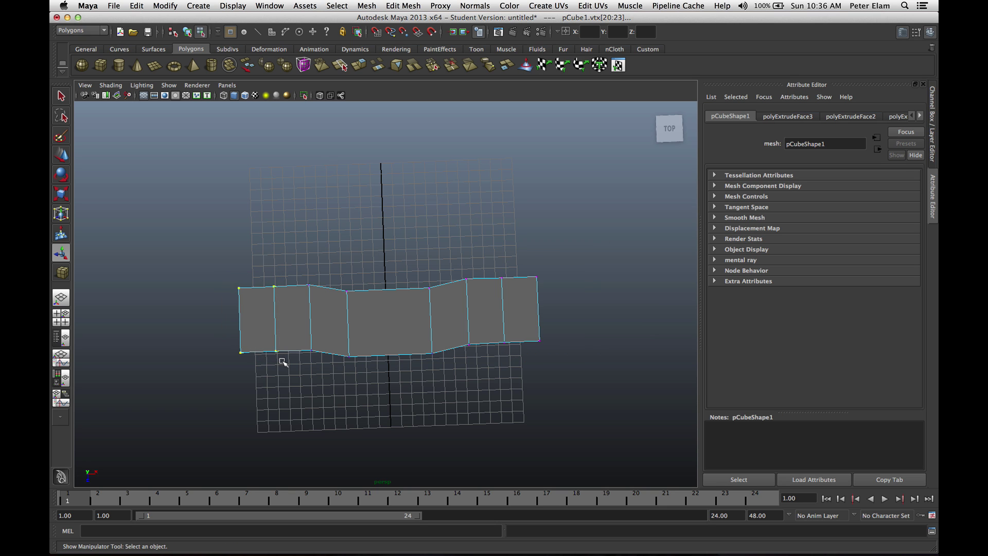
pyautogui.keyDown('shift'); pyautogui.moveTo(489, 261); pyautogui.dragTo(551, 355); pyautogui.keyUp('shift')
pyautogui.press('w')
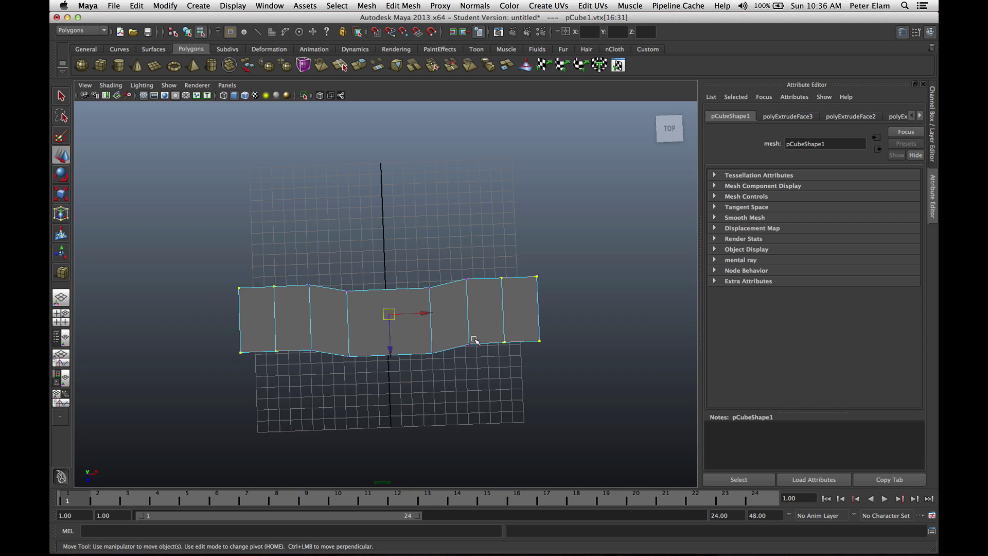
pyautogui.moveTo(390, 354); pyautogui.dragTo(391, 345)
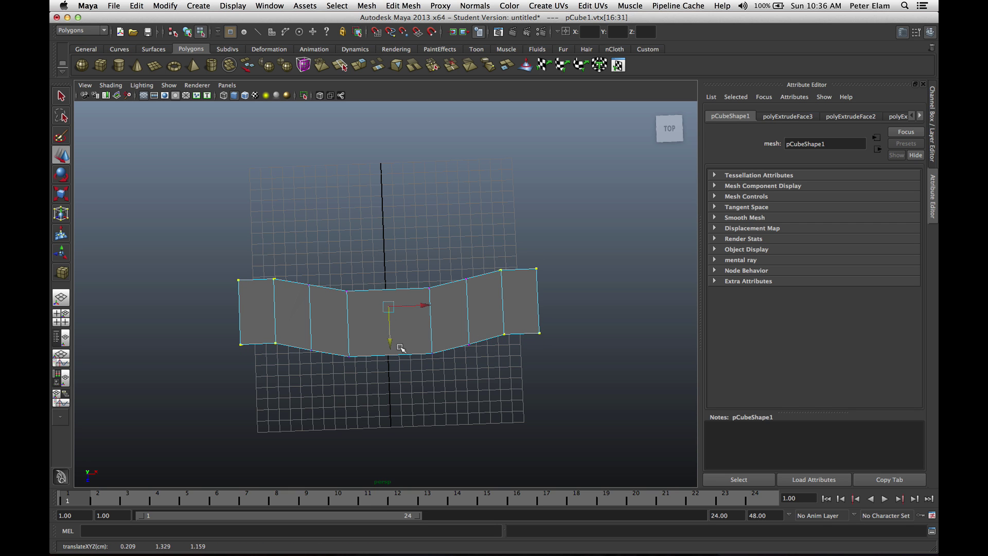
# Move only the outermost vertices at both tips further back along Z to continue the sweep.
pyautogui.moveTo(224, 272); pyautogui.dragTo(259, 368)
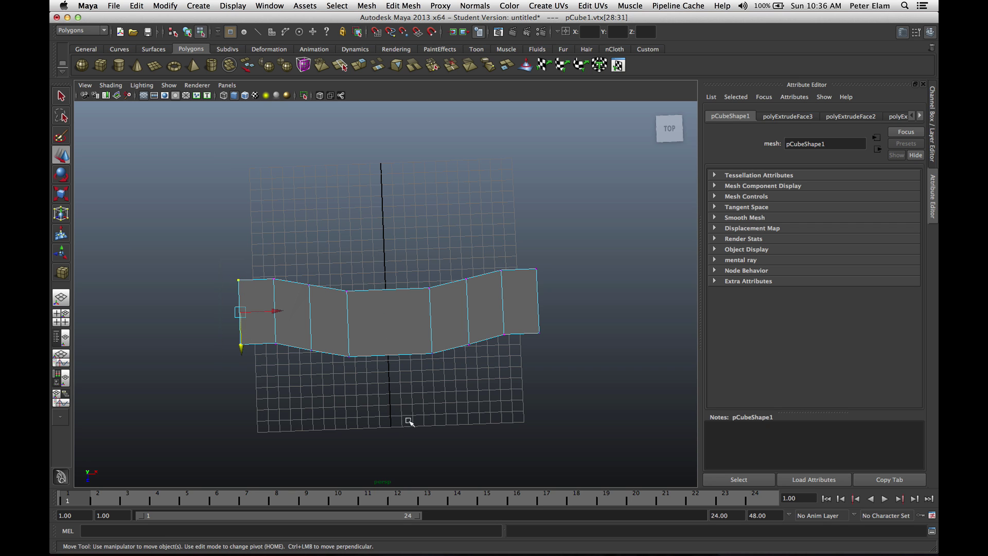
pyautogui.keyDown('shift'); pyautogui.moveTo(528, 258); pyautogui.dragTo(549, 356); pyautogui.keyUp('shift')
pyautogui.moveTo(391, 346); pyautogui.dragTo(390, 335)
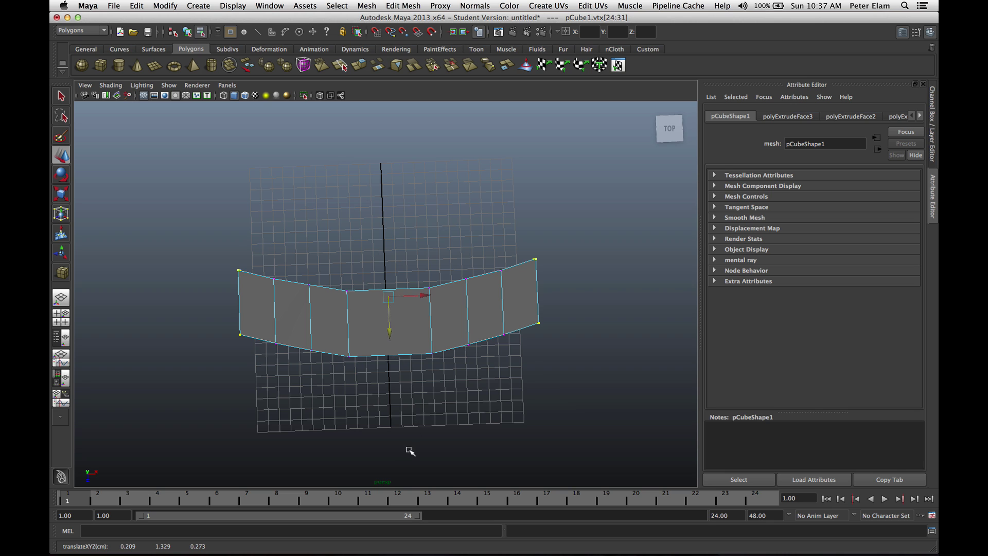
# Select the three middle faces along the body's front side in face mode.
pyautogui.keyDown('alt'); pyautogui.moveTo(410, 451); pyautogui.dragTo(425, 359); pyautogui.keyUp('alt')
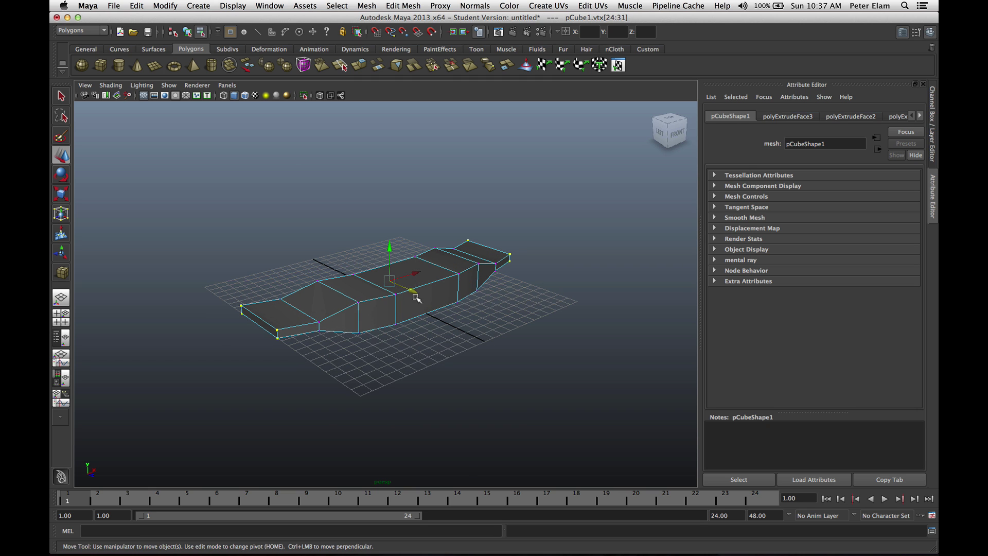
pyautogui.moveTo(416, 298); pyautogui.dragTo(418, 322, button='right')
pyautogui.click(380, 315)
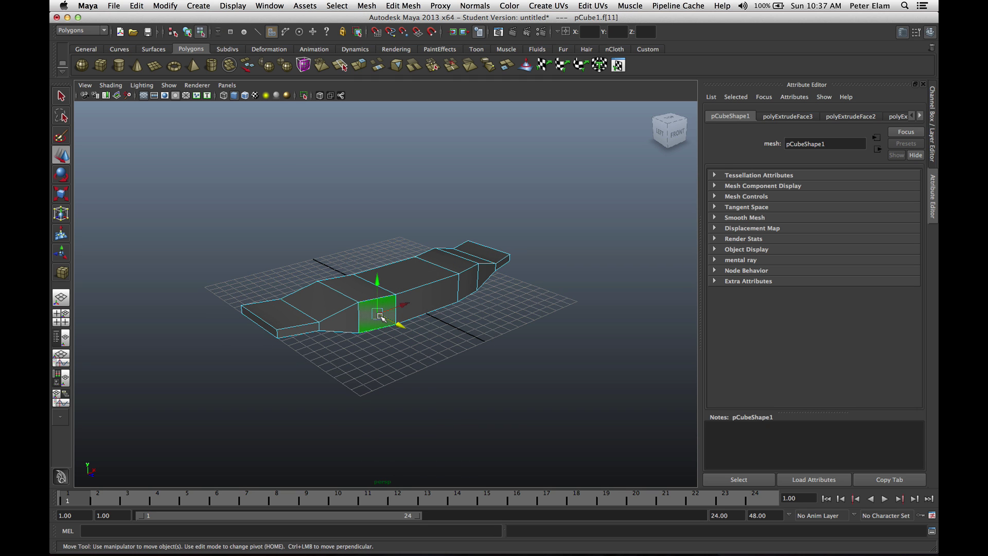
pyautogui.keyDown('shift'); pyautogui.click(437, 298); pyautogui.keyUp('shift')
pyautogui.keyDown('shift'); pyautogui.click(467, 287); pyautogui.keyUp('shift')
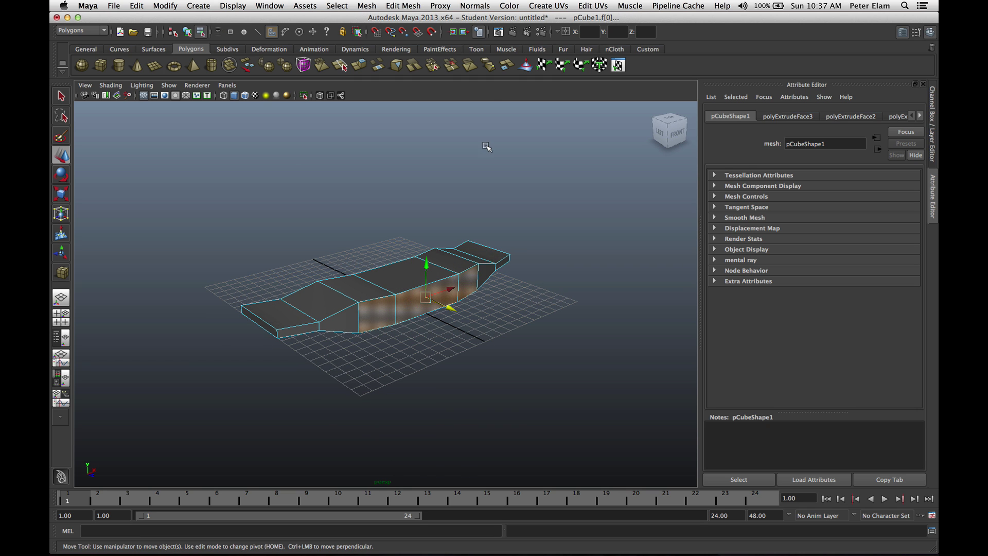
# Extrude the three front faces forward about 4.1 units and scale them locally to about 0.06 by 0.74.
pyautogui.click(414, 9)
pyautogui.click(412, 40)
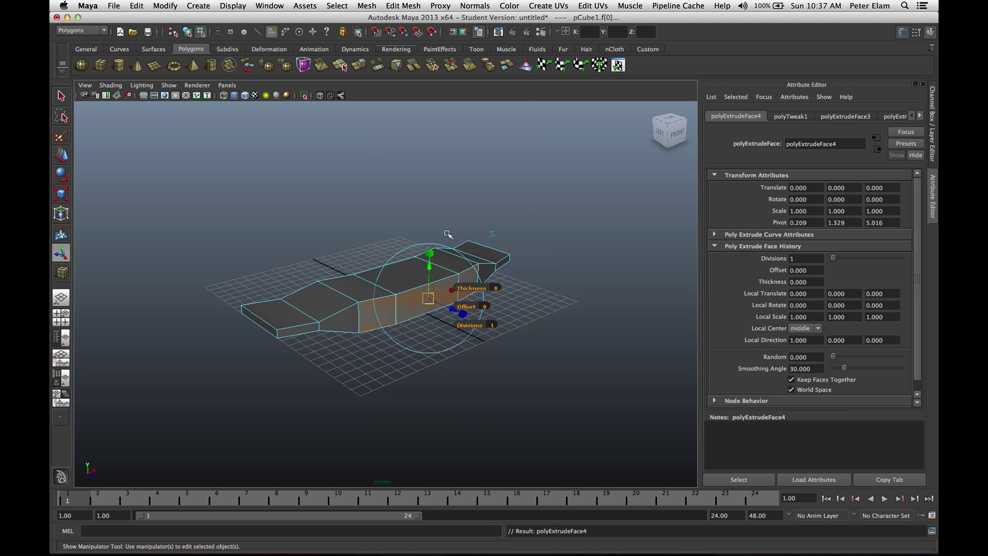
pyautogui.moveTo(452, 310); pyautogui.dragTo(472, 304)
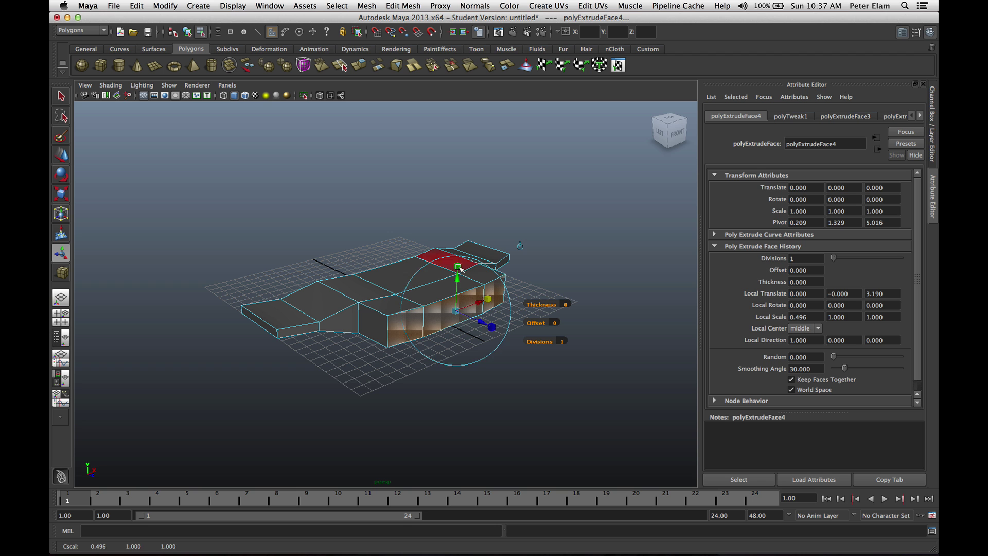
pyautogui.moveTo(458, 266); pyautogui.dragTo(462, 279)
pyautogui.moveTo(483, 324); pyautogui.dragTo(458, 351)
pyautogui.moveTo(468, 332); pyautogui.dragTo(429, 327)
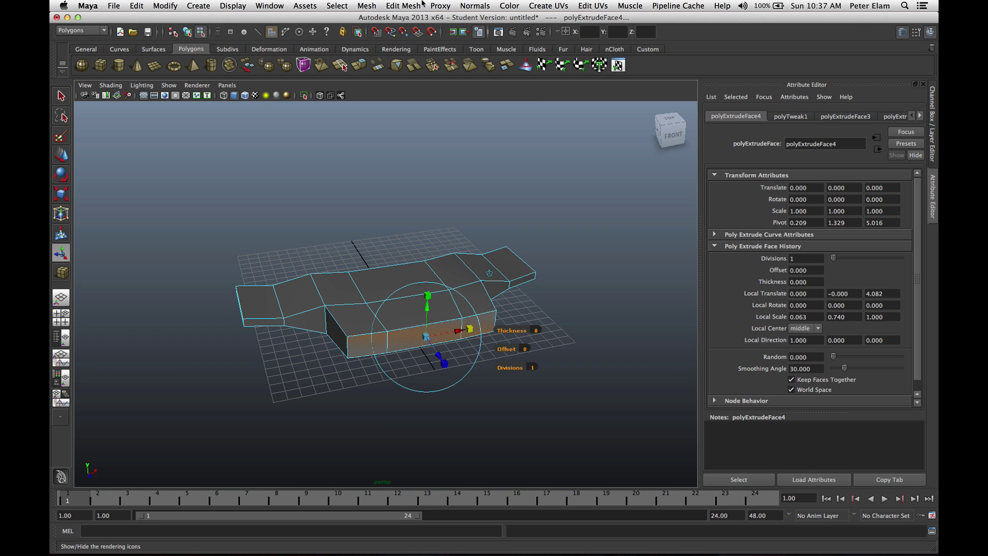
# Extrude the front faces forward about 6.5 units and taper them to a local scale of about -0.39 by 0.62.
pyautogui.click(422, 6)
pyautogui.click(423, 34)
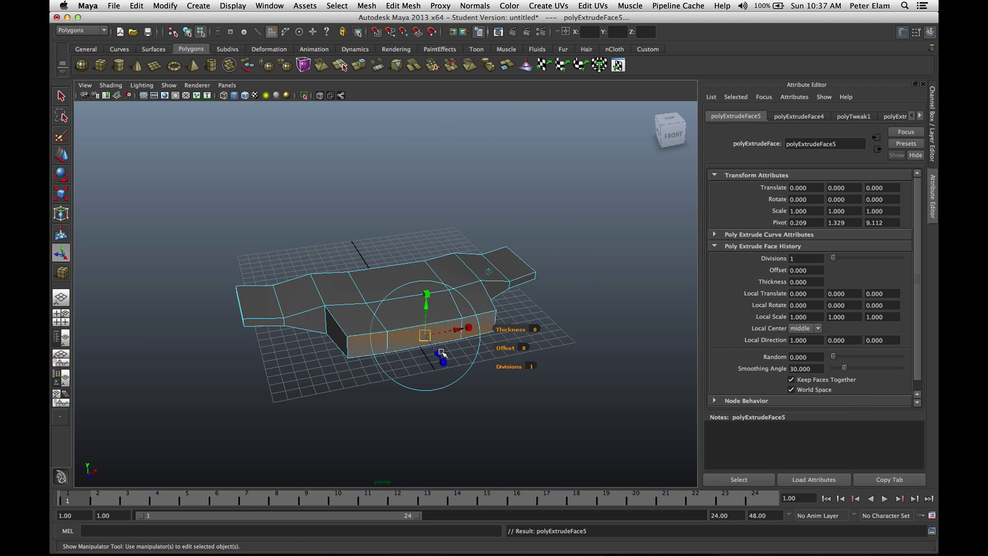
pyautogui.moveTo(437, 355); pyautogui.dragTo(475, 409)
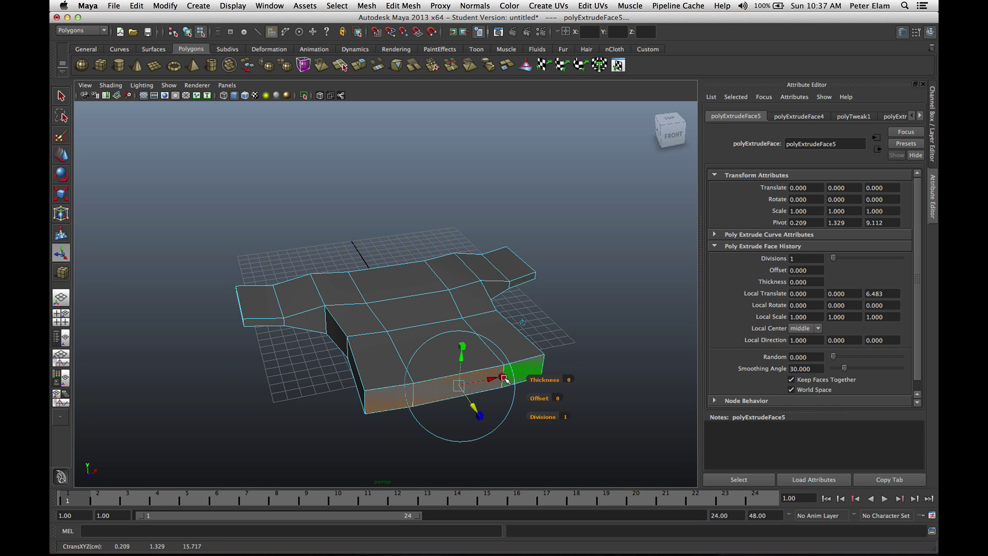
pyautogui.moveTo(505, 380); pyautogui.dragTo(463, 363)
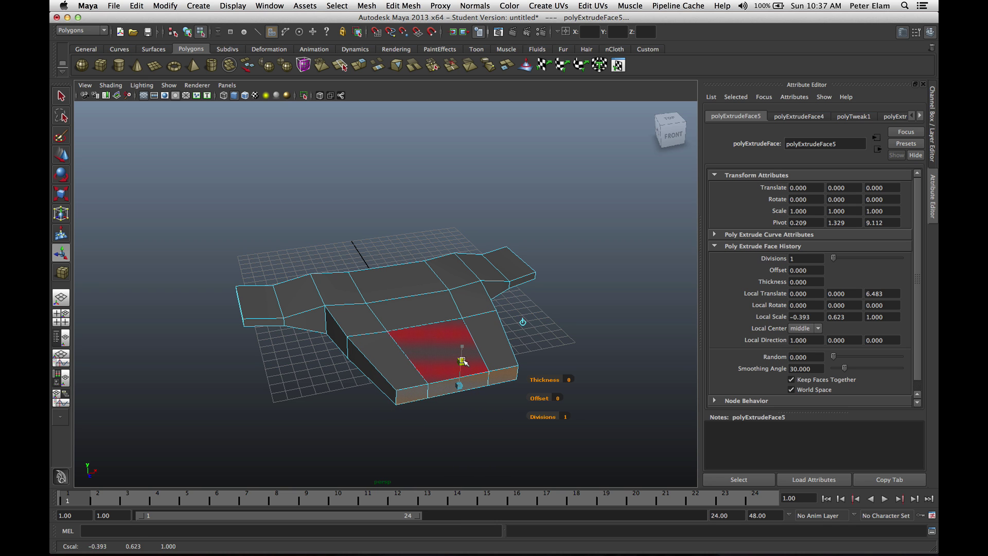
# Adjust the front end's vertical local scale to about 0.66 and extrude its faces another 3.4 units, scaled locally to about -0.79 by 0.48.
pyautogui.moveTo(462, 360); pyautogui.dragTo(463, 360)
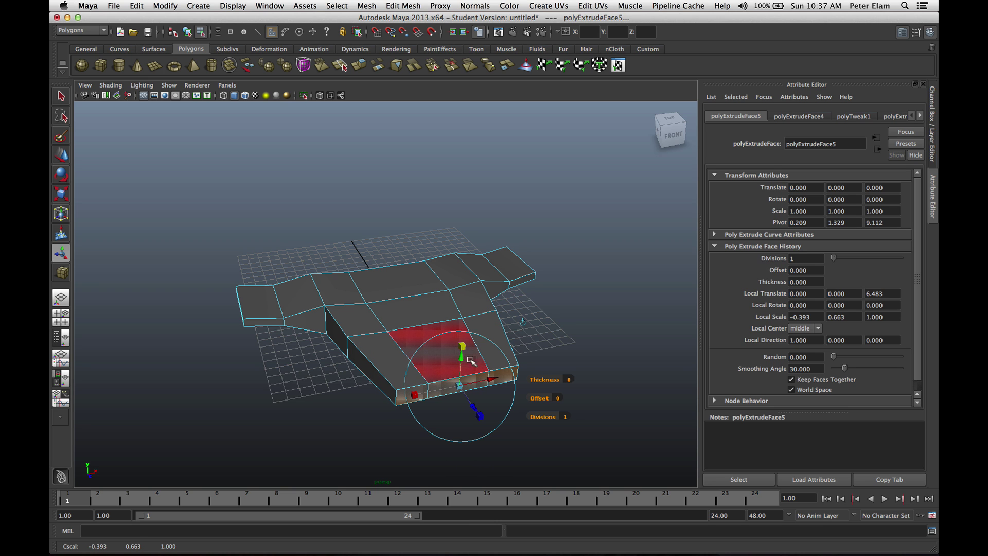
pyautogui.click(404, 5)
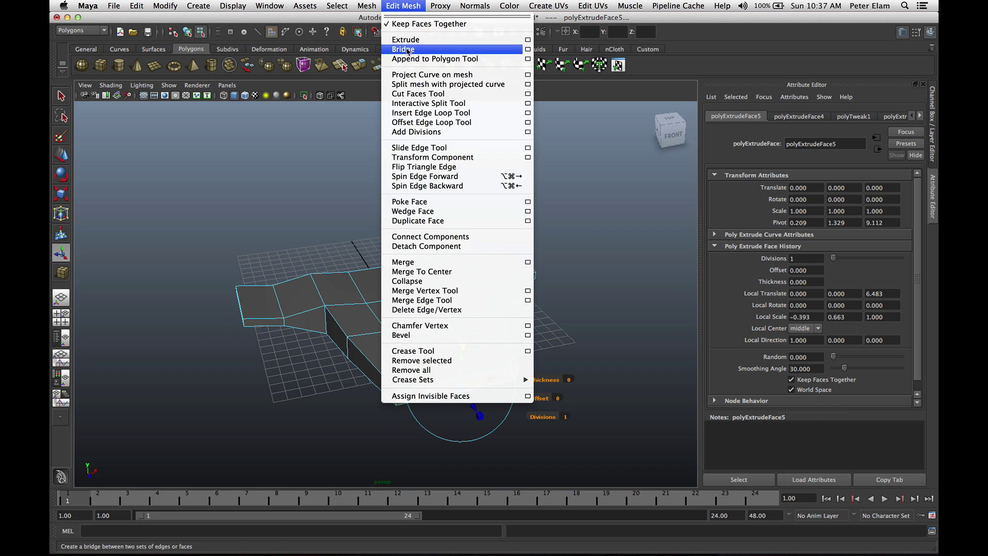
pyautogui.click(407, 39)
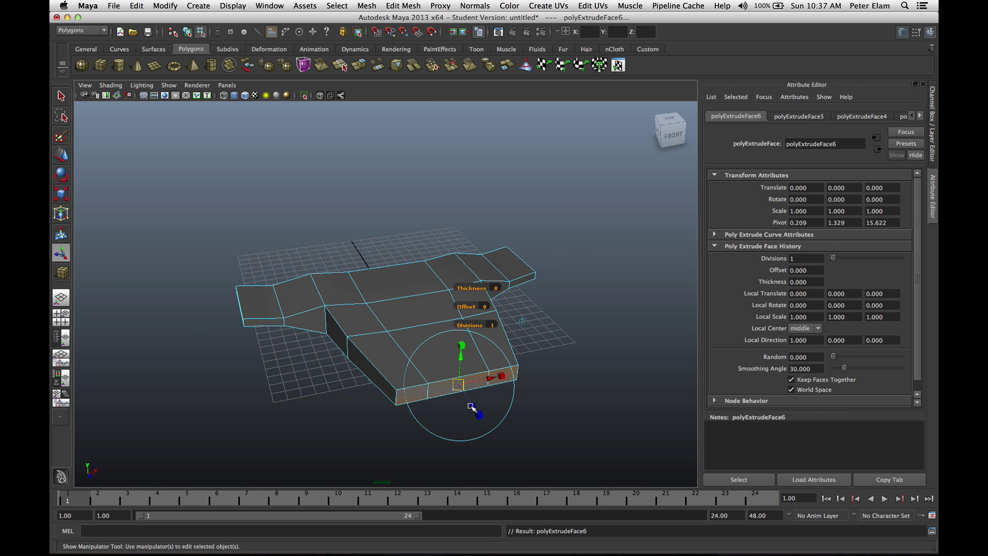
pyautogui.moveTo(470, 406)
pyautogui.mouseDown()
pyautogui.moveTo(506, 438)
pyautogui.moveTo(521, 407)
pyautogui.moveTo(479, 413)
pyautogui.moveTo(484, 393)
pyautogui.moveTo(486, 407)
pyautogui.mouseUp()
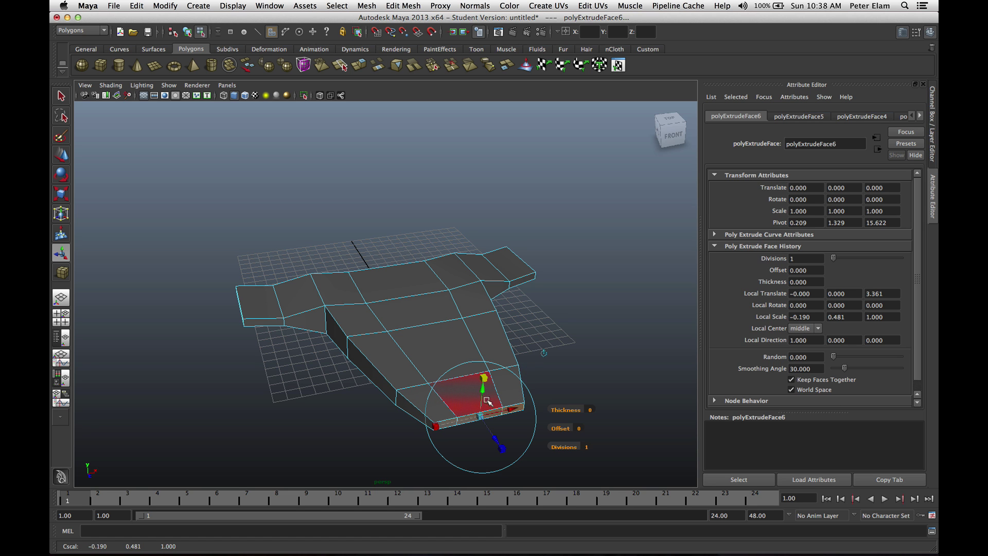
pyautogui.scroll(3, 509, 418)
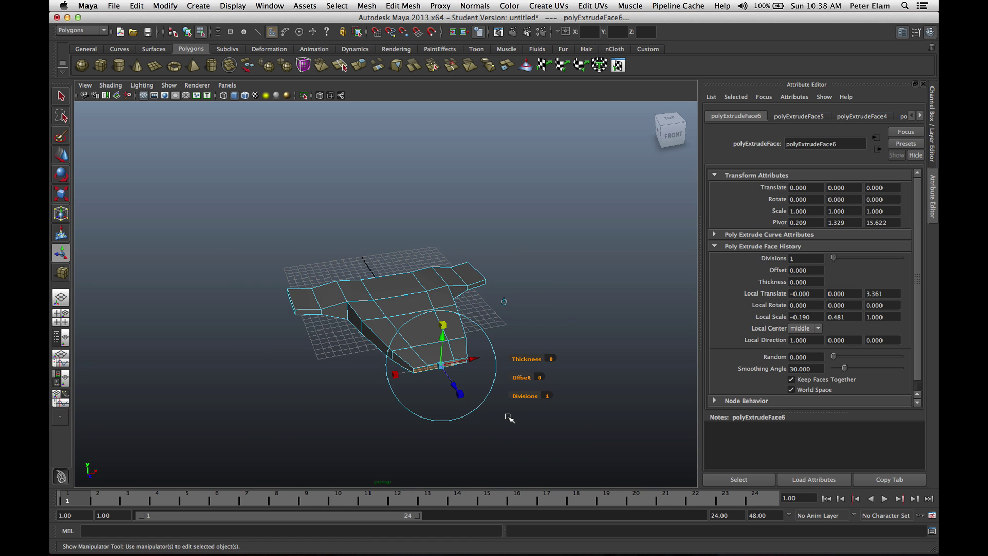
pyautogui.moveTo(468, 469); pyautogui.dragTo(309, 474)
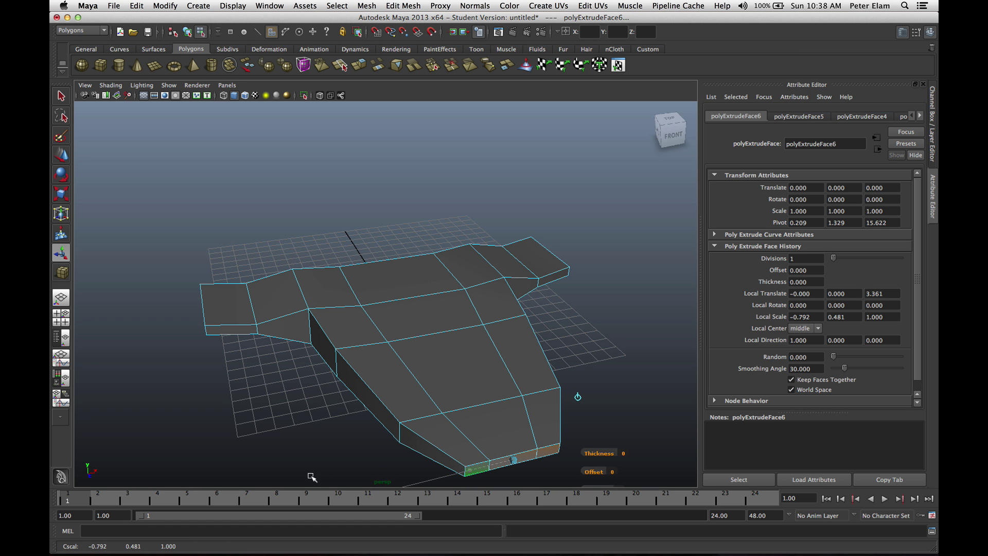
# Select the three middle faces along the body's rear side and extrude them backward about 3.9 units.
pyautogui.keyDown('alt'); pyautogui.moveTo(361, 433); pyautogui.dragTo(538, 431); pyautogui.keyUp('alt')
pyautogui.keyDown('alt'); pyautogui.moveTo(384, 347); pyautogui.dragTo(456, 358); pyautogui.keyUp('alt')
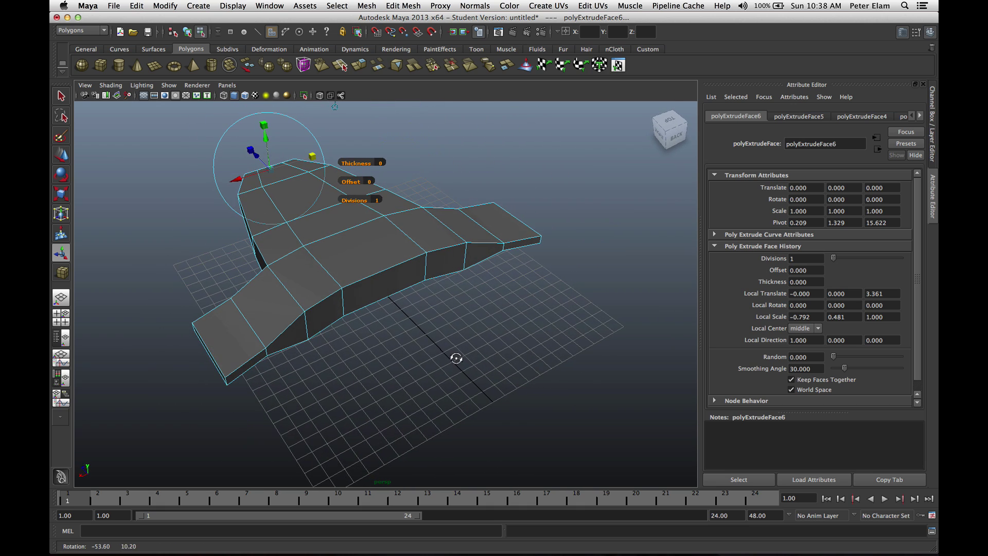
pyautogui.click(328, 318)
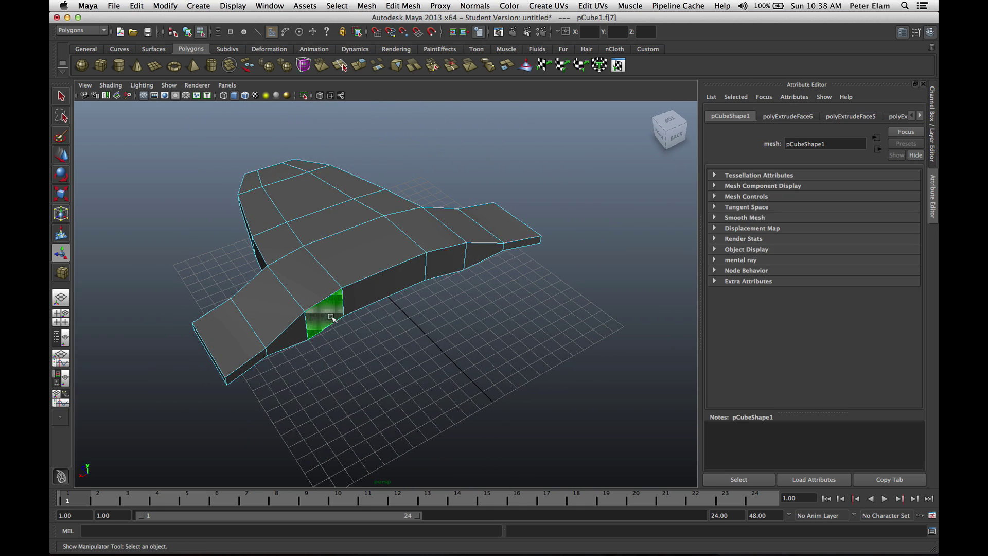
pyautogui.keyDown('shift'); pyautogui.click(358, 301); pyautogui.keyUp('shift')
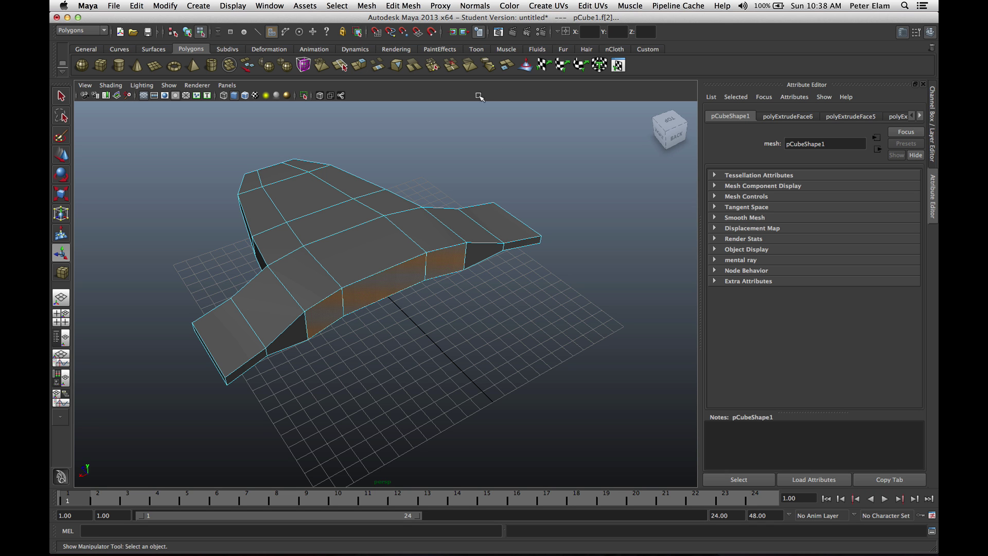
pyautogui.click(407, 5)
pyautogui.click(416, 44)
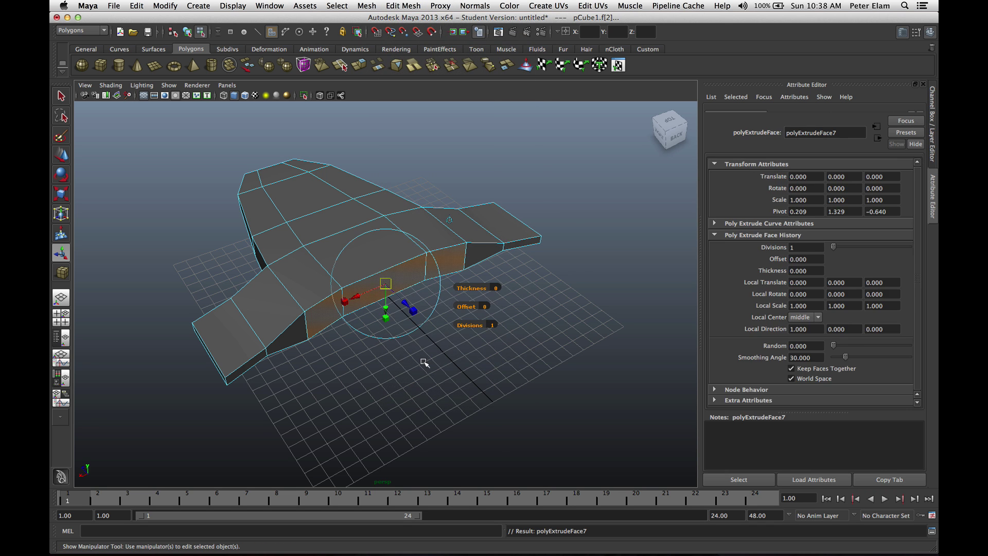
pyautogui.moveTo(404, 301); pyautogui.dragTo(442, 332)
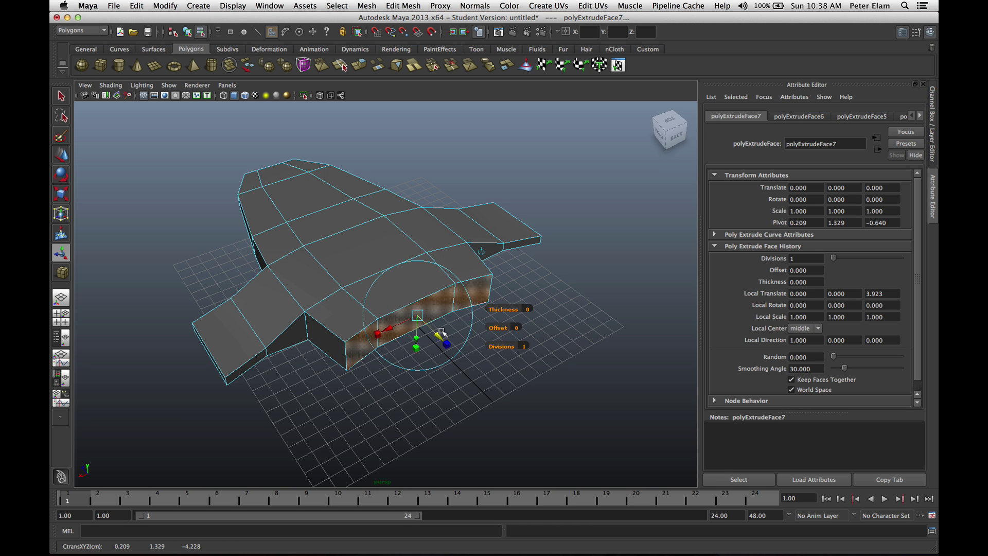
# Extrude only the two outer rear faces backward about 2.4 units and rotate them about 14.8 degrees around their local Y axis.
pyautogui.click(364, 355)
pyautogui.keyDown('shift'); pyautogui.click(462, 302); pyautogui.keyUp('shift')
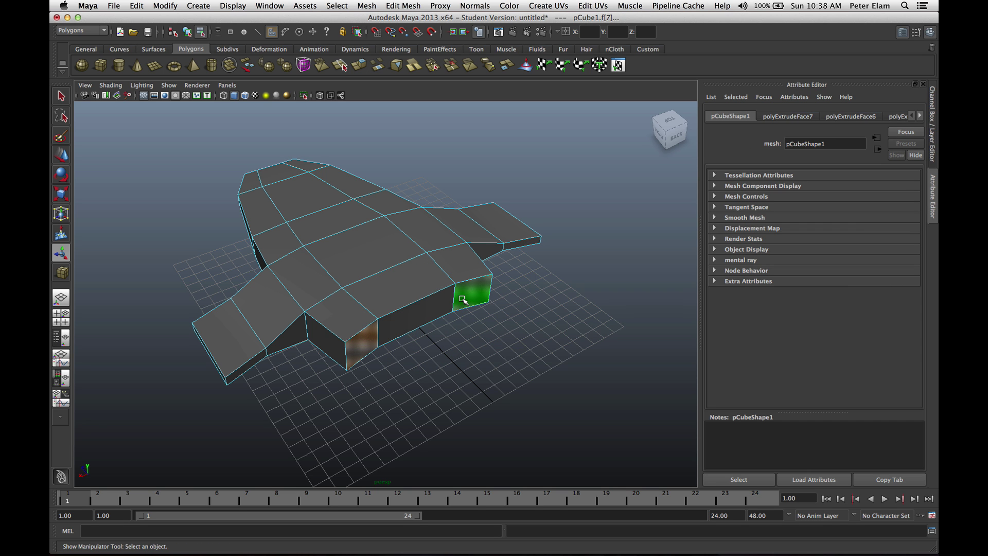
pyautogui.click(415, 6)
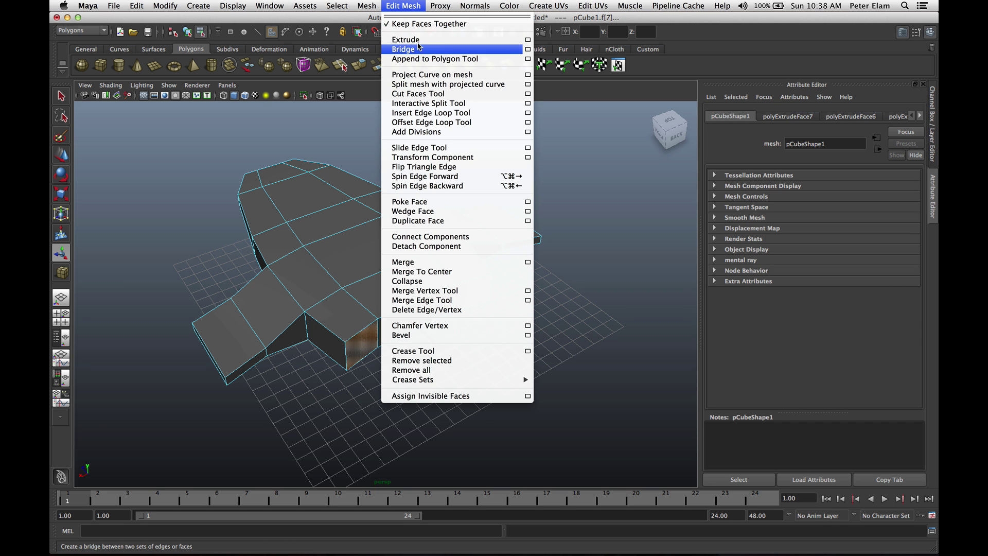
pyautogui.click(411, 40)
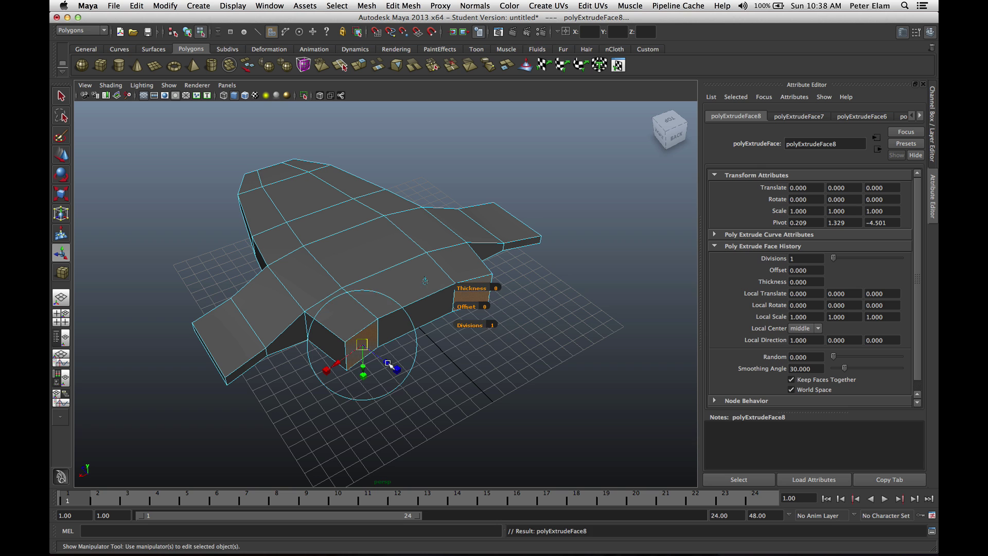
pyautogui.moveTo(389, 364); pyautogui.dragTo(416, 384)
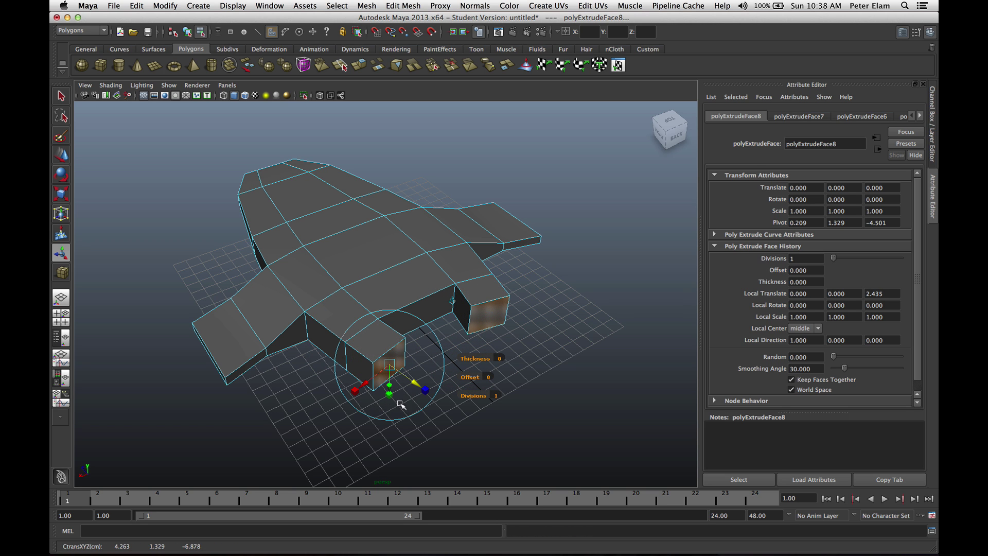
pyautogui.click(441, 374)
pyautogui.moveTo(434, 381); pyautogui.dragTo(431, 386)
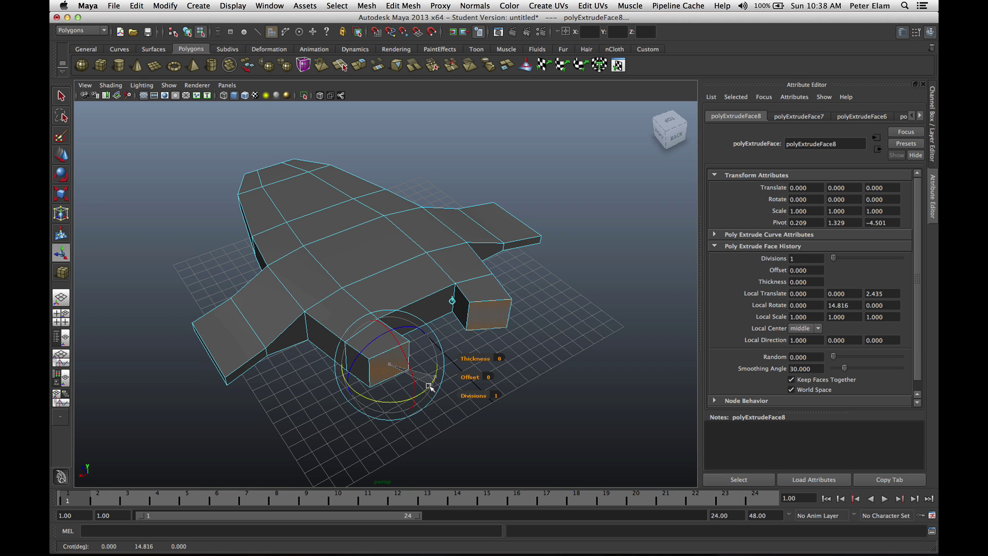
# Rotate the end face of the second rear extension around the vertical axis so it mirrors the angle of the first extension.
pyautogui.click(477, 322)
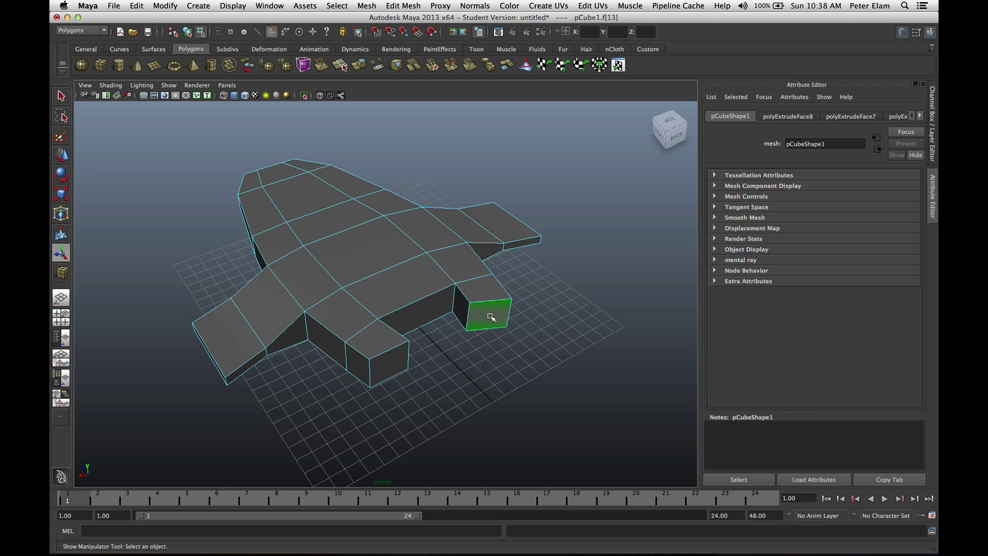
pyautogui.press('r')
pyautogui.press('t')
pyautogui.press('e')
pyautogui.moveTo(483, 348); pyautogui.dragTo(506, 348)
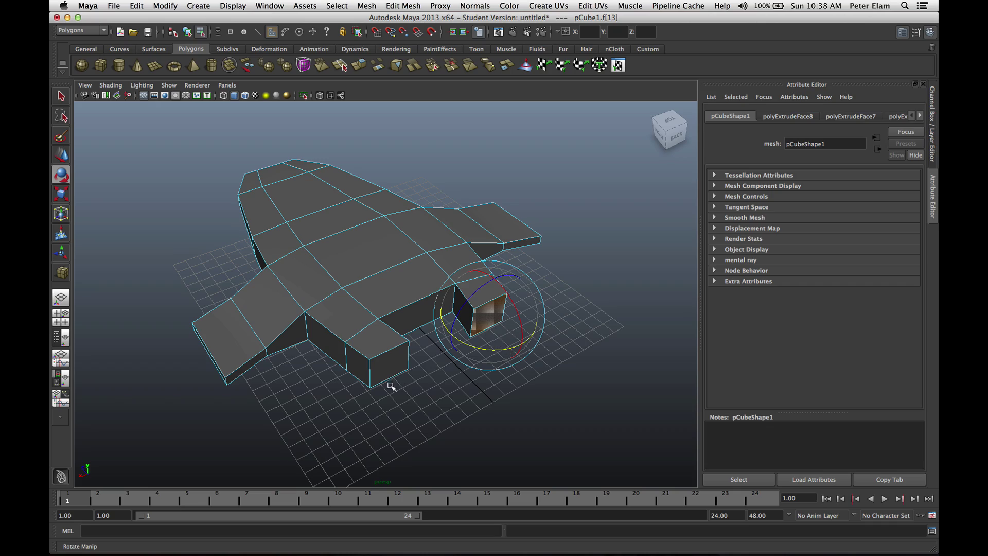
# Show the body in smooth mesh preview and check its shape from the front, rear and above.
pyautogui.keyDown('alt'); pyautogui.moveTo(349, 396); pyautogui.dragTo(425, 393); pyautogui.keyUp('alt')
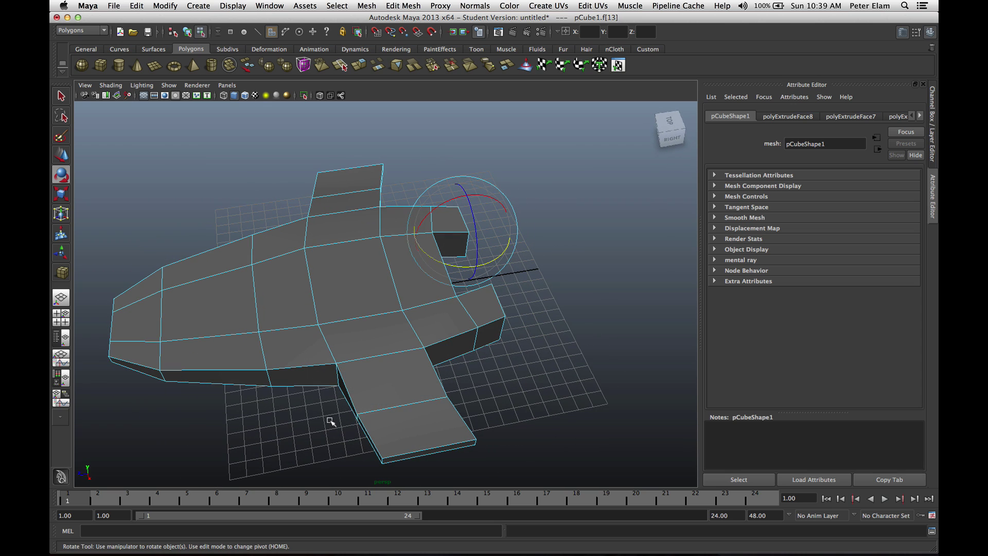
pyautogui.keyDown('alt'); pyautogui.moveTo(287, 421); pyautogui.dragTo(419, 396); pyautogui.keyUp('alt')
pyautogui.press('3')
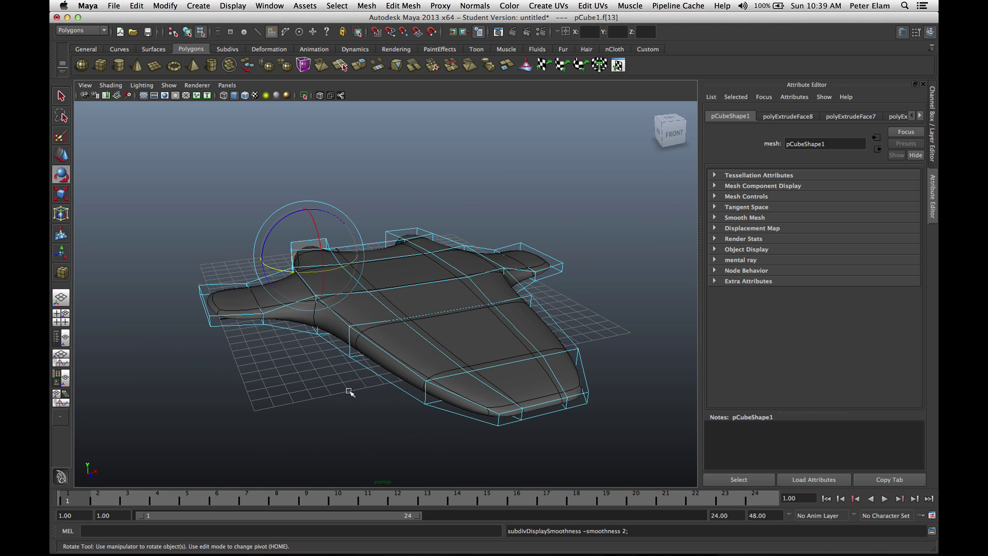
pyautogui.keyDown('alt'); pyautogui.moveTo(350, 393); pyautogui.dragTo(333, 378); pyautogui.keyUp('alt')
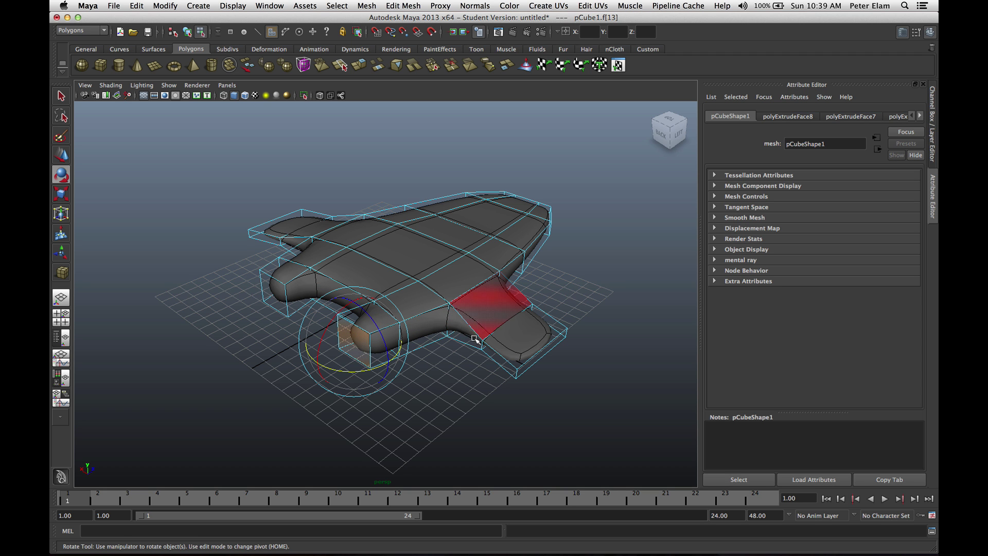
pyautogui.keyDown('alt'); pyautogui.moveTo(418, 372); pyautogui.dragTo(434, 406); pyautogui.keyUp('alt')
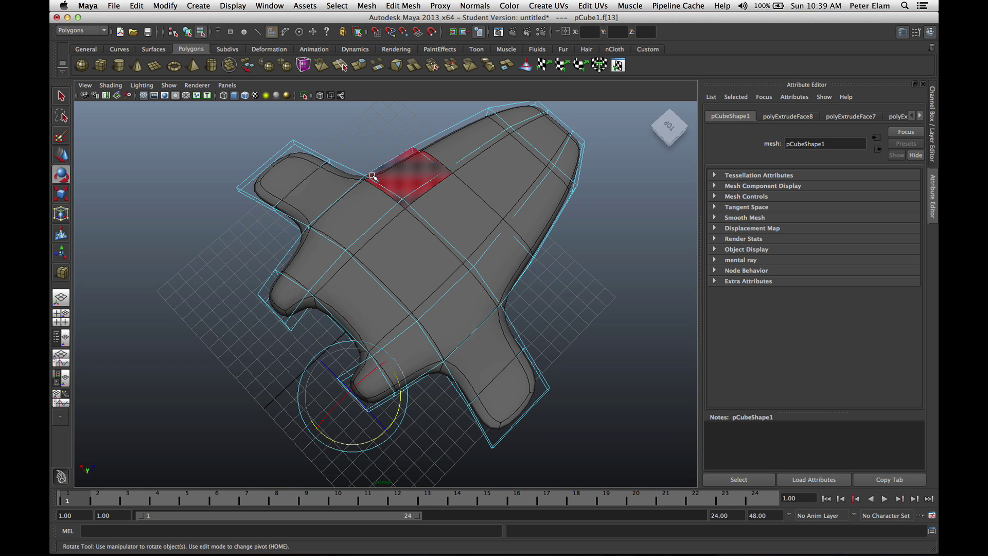
# Insert edge loops close to the root and close to the tip of one wing to sharpen its smoothed shape.
pyautogui.click(402, 5)
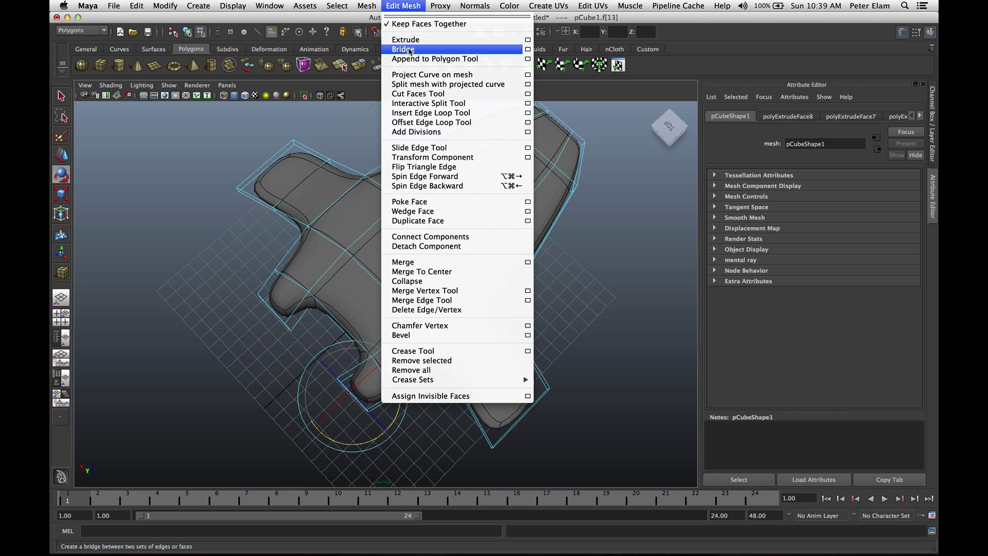
pyautogui.click(409, 113)
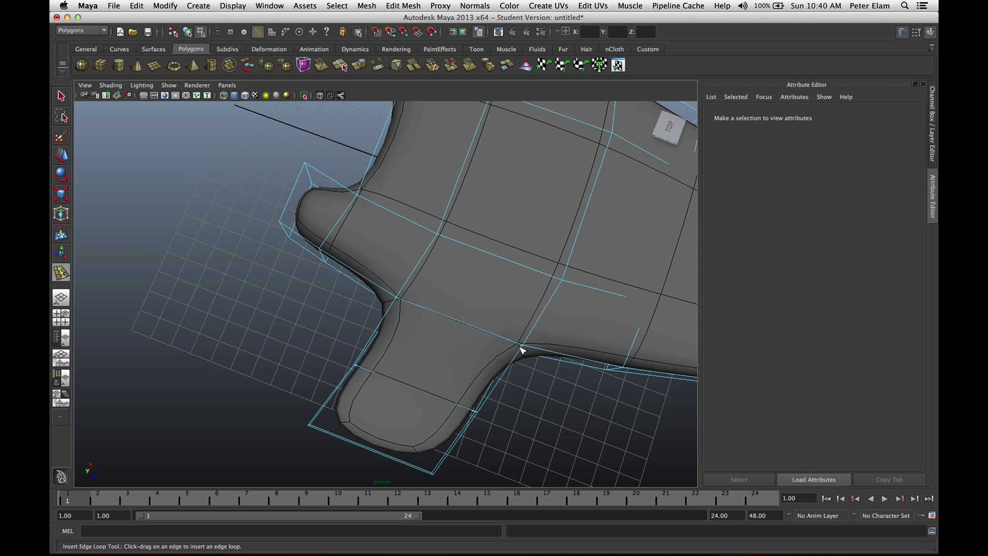
pyautogui.click(522, 350)
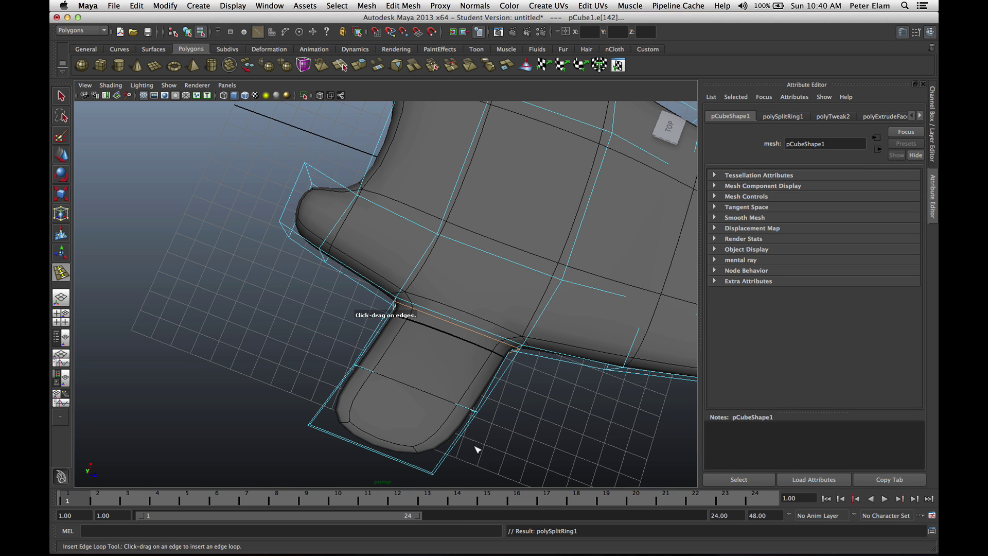
pyautogui.click(435, 474)
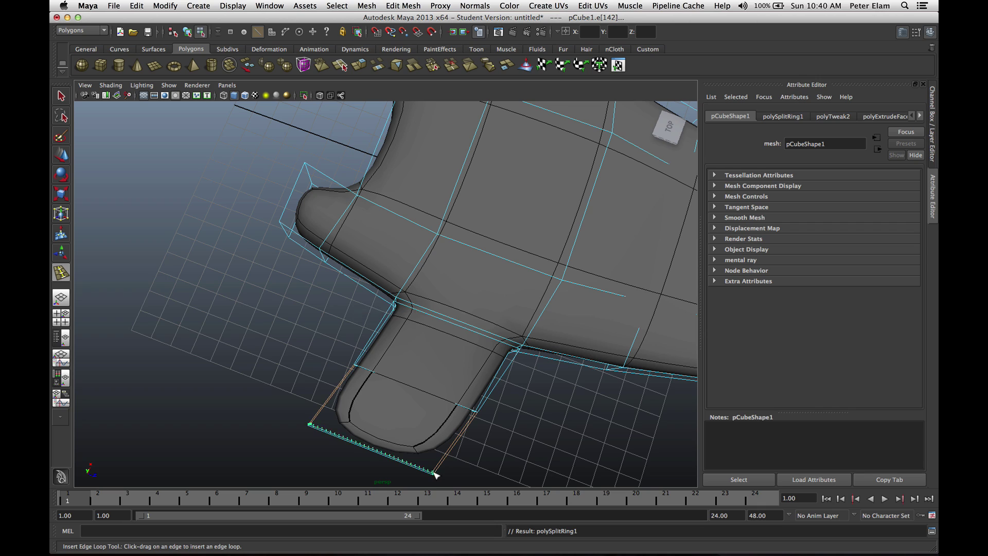
# Insert an edge loop close to the root of the opposite wing, undoing any loop that lands on the rear extensions.
pyautogui.scroll(-5, 487, 469)
pyautogui.keyDown('alt'); pyautogui.moveTo(505, 469); pyautogui.dragTo(541, 350); pyautogui.keyUp('alt')
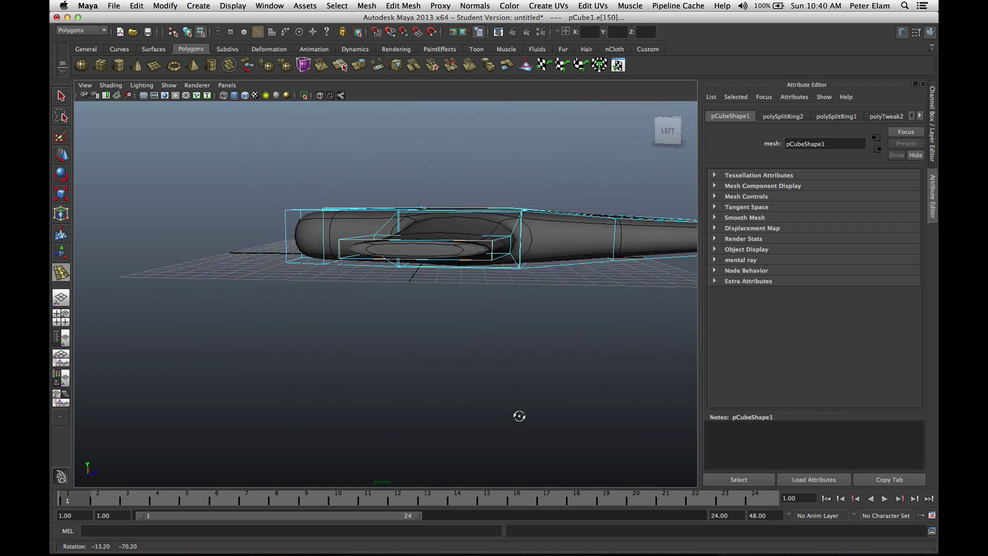
pyautogui.keyDown('alt'); pyautogui.moveTo(424, 316); pyautogui.dragTo(204, 350); pyautogui.keyUp('alt')
pyautogui.scroll(-4, 172, 330)
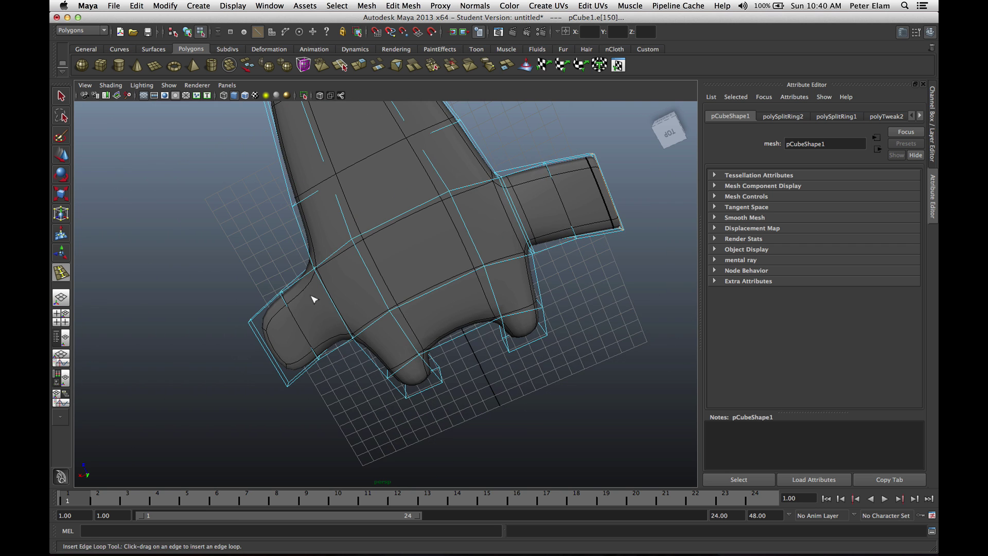
pyautogui.click(352, 340)
pyautogui.hotkey('ctrl', 'z')
pyautogui.scroll(6, 345, 350)
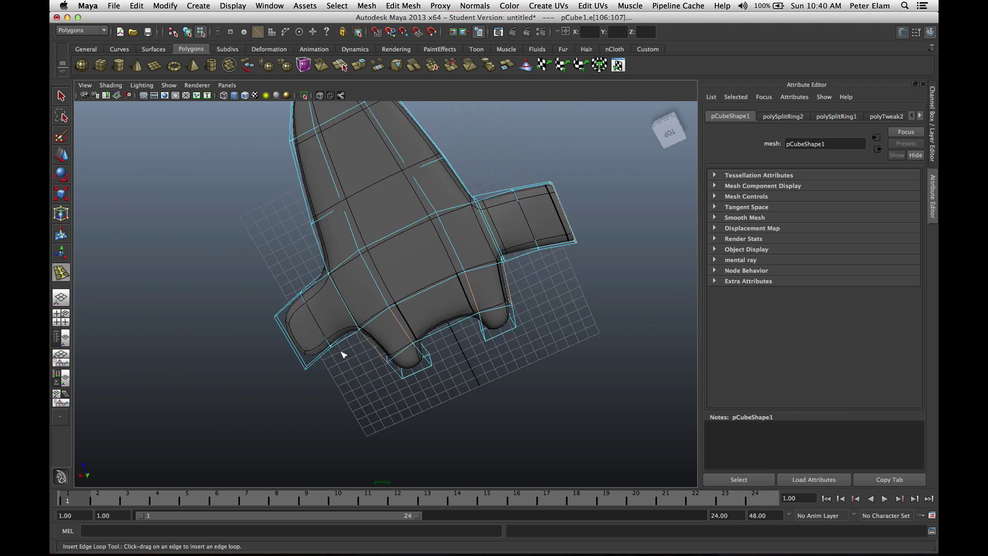
pyautogui.keyDown('alt'); pyautogui.moveTo(351, 323); pyautogui.dragTo(349, 287, button='middle'); pyautogui.keyUp('alt')
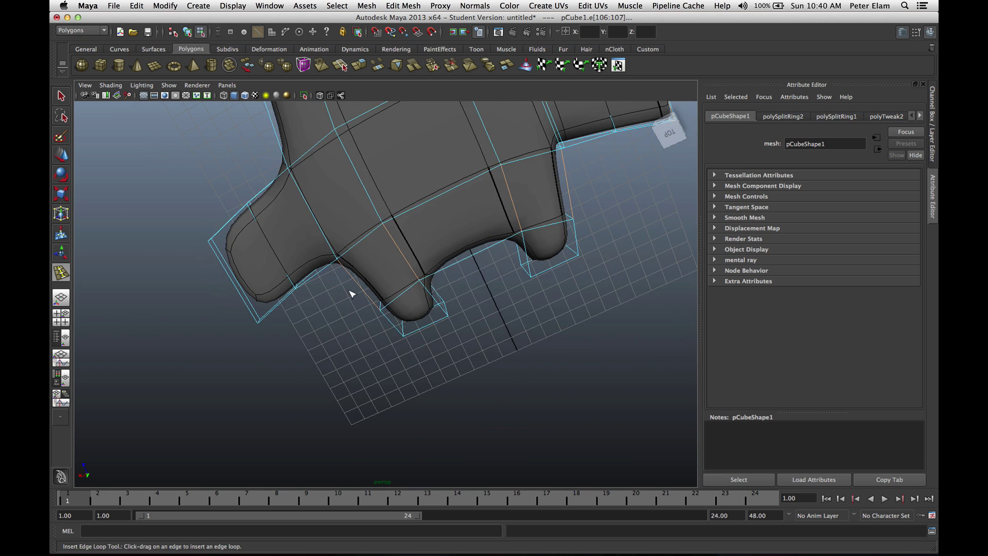
pyautogui.scroll(4, 350, 291)
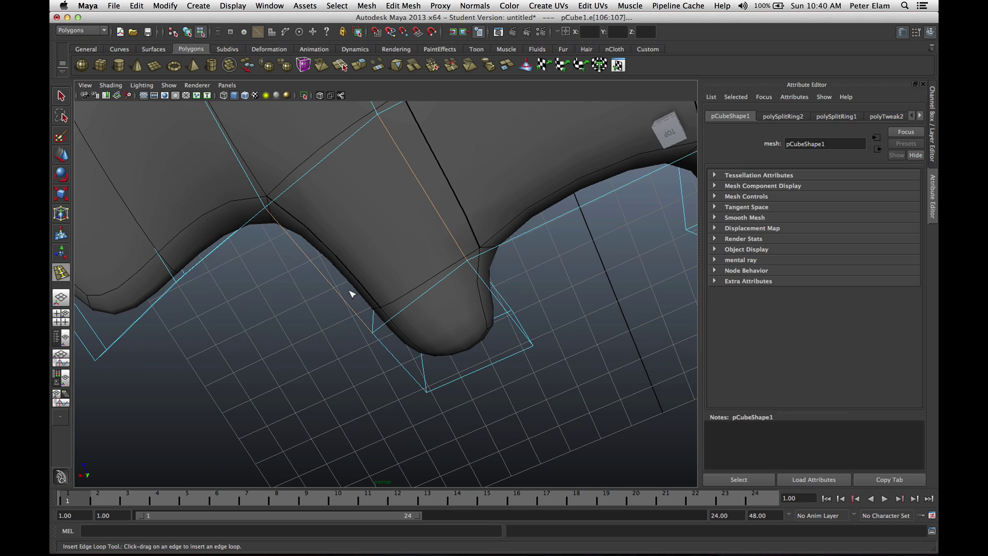
pyautogui.click(263, 212)
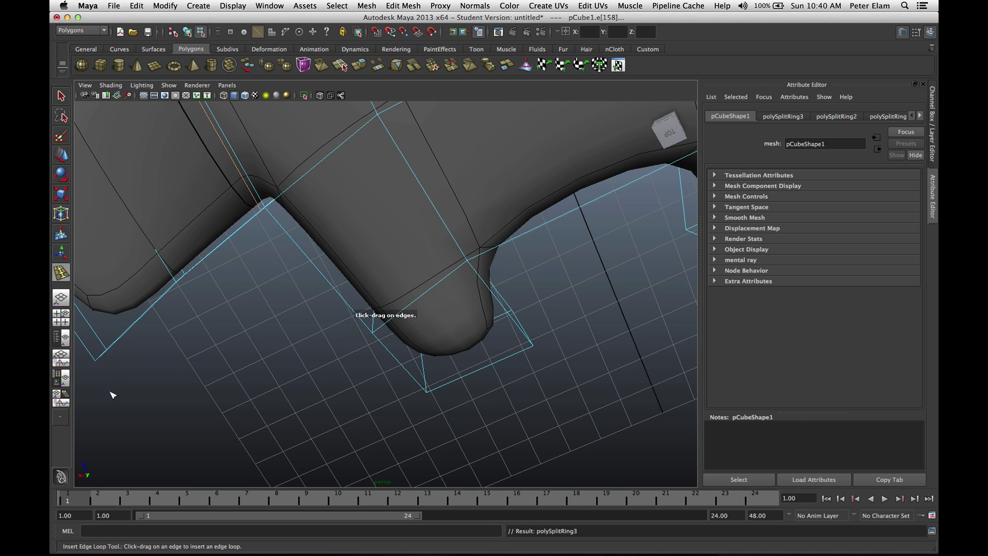
# Insert an edge loop close to the tip of this second wing to square off its smoothed end.
pyautogui.keyDown('alt'); pyautogui.moveTo(112, 395); pyautogui.dragTo(232, 335); pyautogui.keyUp('alt')
pyautogui.keyDown('alt'); pyautogui.moveTo(307, 235); pyautogui.dragTo(314, 361, button='middle'); pyautogui.keyUp('alt')
pyautogui.scroll(-2, 307, 306)
pyautogui.moveTo(281, 279)
pyautogui.keyDown('alt'); pyautogui.mouseDown()
pyautogui.moveTo(308, 309)
pyautogui.moveTo(282, 279)
pyautogui.mouseUp(); pyautogui.keyUp('alt')
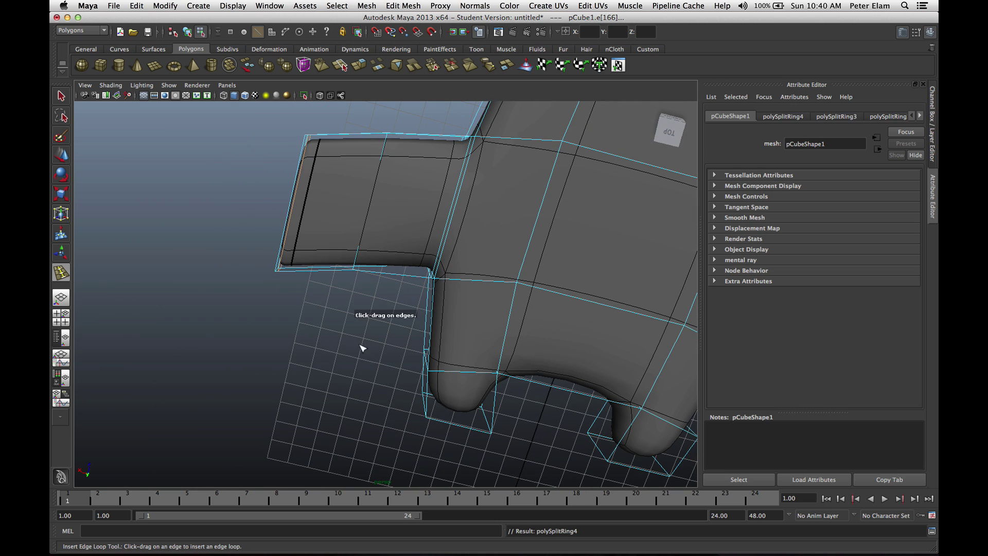
# Insert edge loops close to the base and close to the tip of both rear extensions to sharpen their smoothed shape.
pyautogui.scroll(-3, 362, 349)
pyautogui.scroll(2, 362, 348)
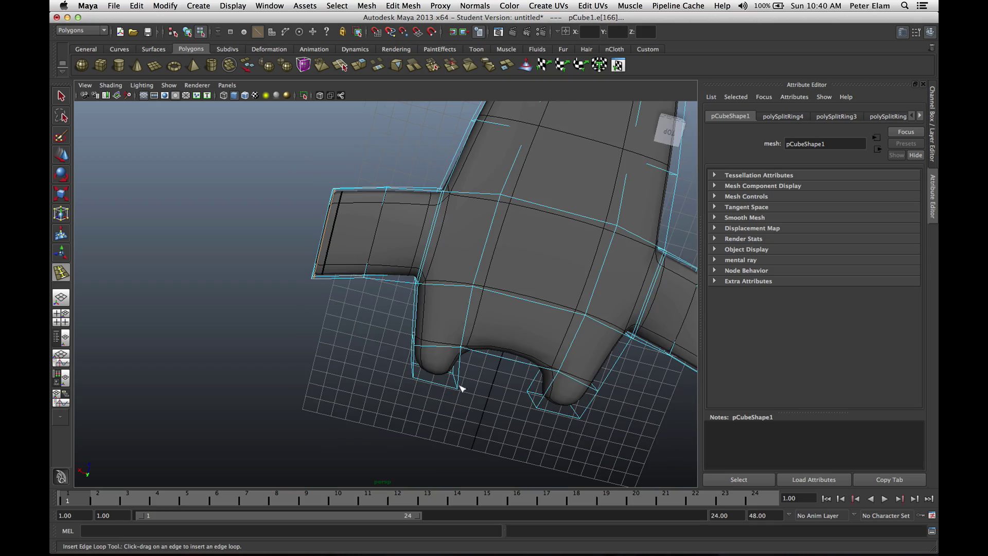
pyautogui.keyDown('alt'); pyautogui.moveTo(461, 389); pyautogui.dragTo(395, 388); pyautogui.keyUp('alt')
pyautogui.scroll(-3, 401, 353)
pyautogui.scroll(3, 377, 347)
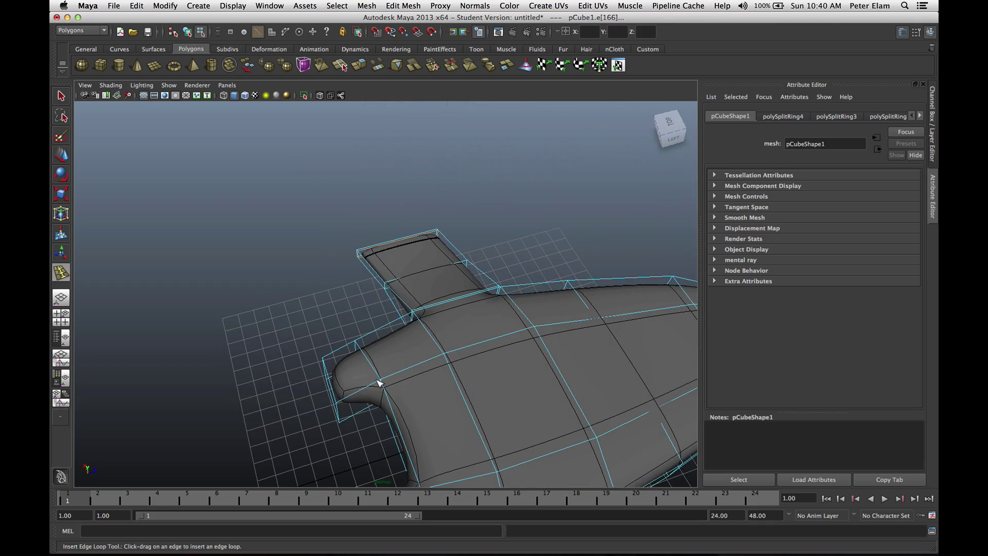
pyautogui.click(378, 383)
pyautogui.keyDown('alt'); pyautogui.moveTo(376, 437); pyautogui.dragTo(364, 404); pyautogui.keyUp('alt')
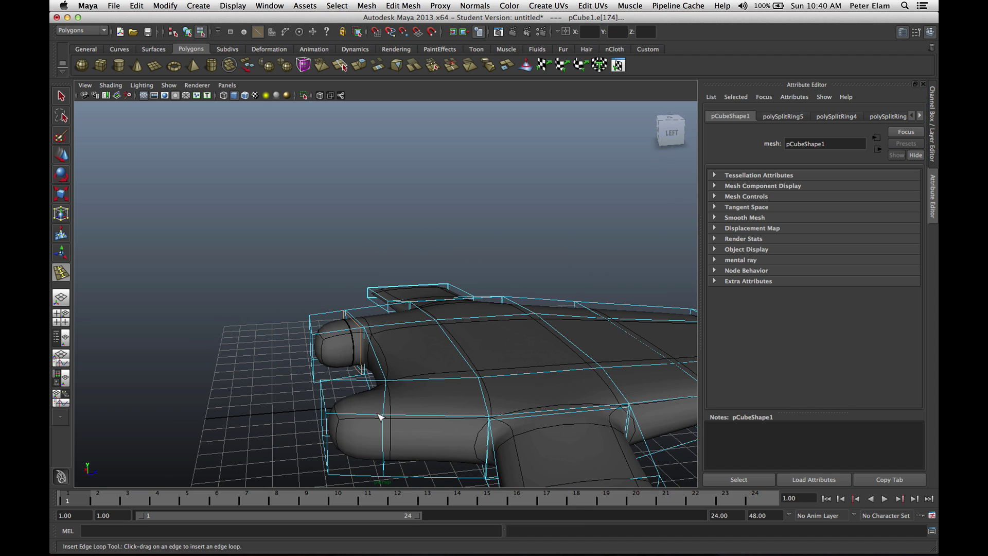
pyautogui.click(379, 417)
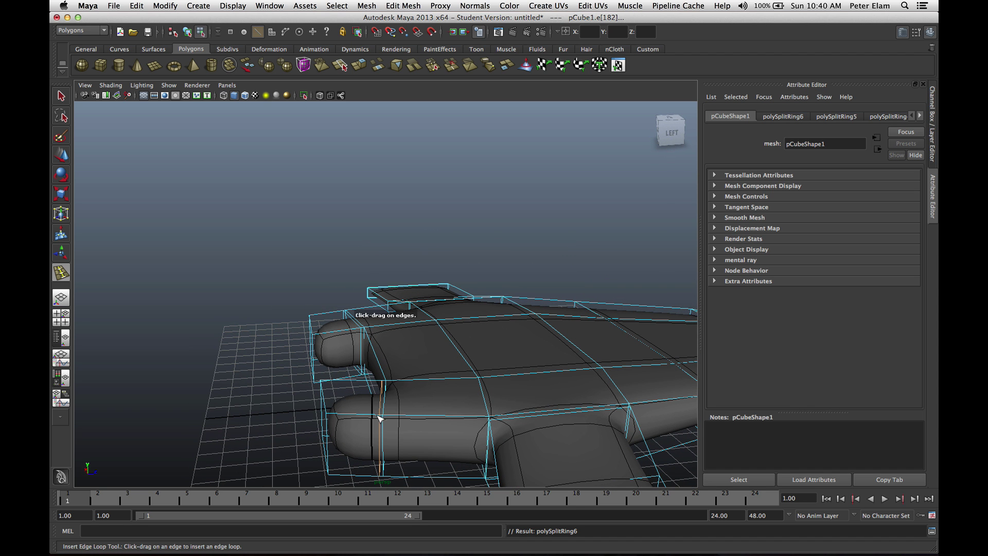
pyautogui.click(330, 414)
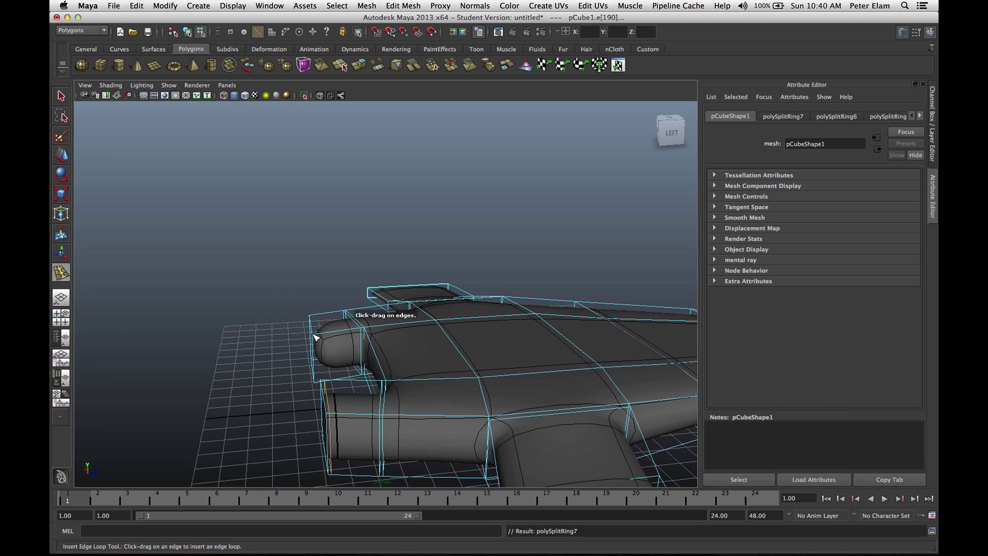
pyautogui.moveTo(314, 333); pyautogui.dragTo(315, 333)
# Insert a lengthwise edge loop down the middle of the body from the nose to the rear.
pyautogui.keyDown('alt'); pyautogui.moveTo(259, 368); pyautogui.dragTo(471, 390); pyautogui.keyUp('alt')
pyautogui.keyDown('alt'); pyautogui.moveTo(232, 351); pyautogui.dragTo(302, 377); pyautogui.keyUp('alt')
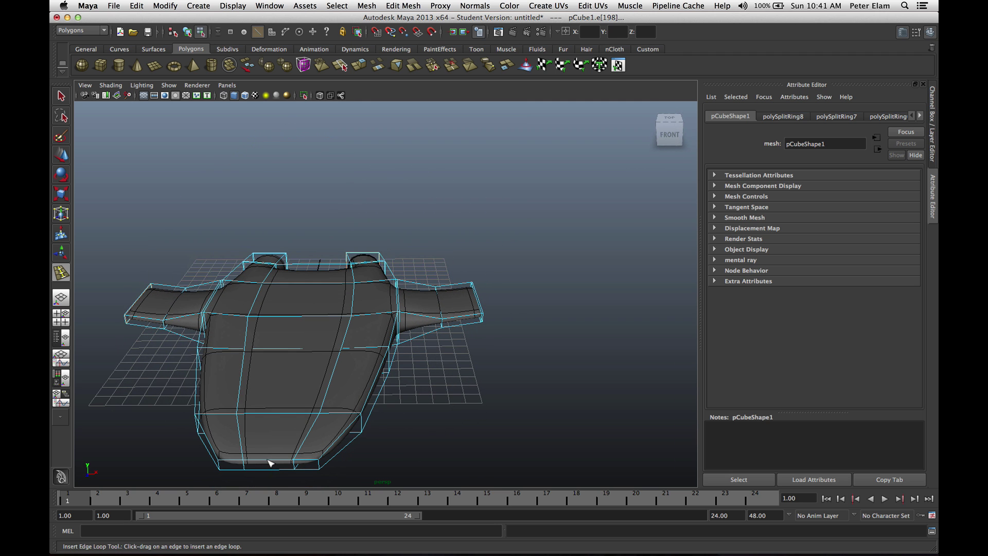
pyautogui.moveTo(268, 463); pyautogui.dragTo(268, 460)
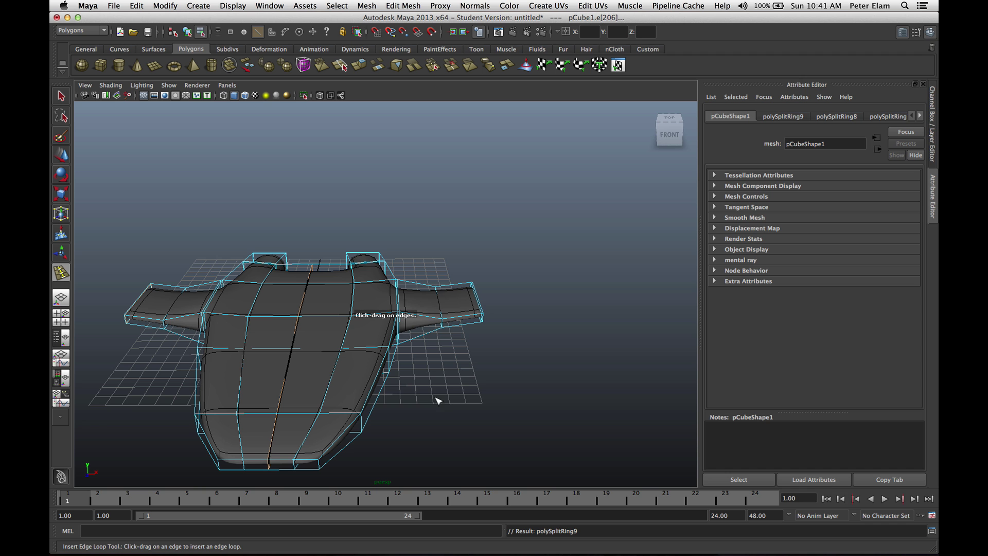
pyautogui.keyDown('alt'); pyautogui.moveTo(452, 395); pyautogui.dragTo(437, 412); pyautogui.keyUp('alt')
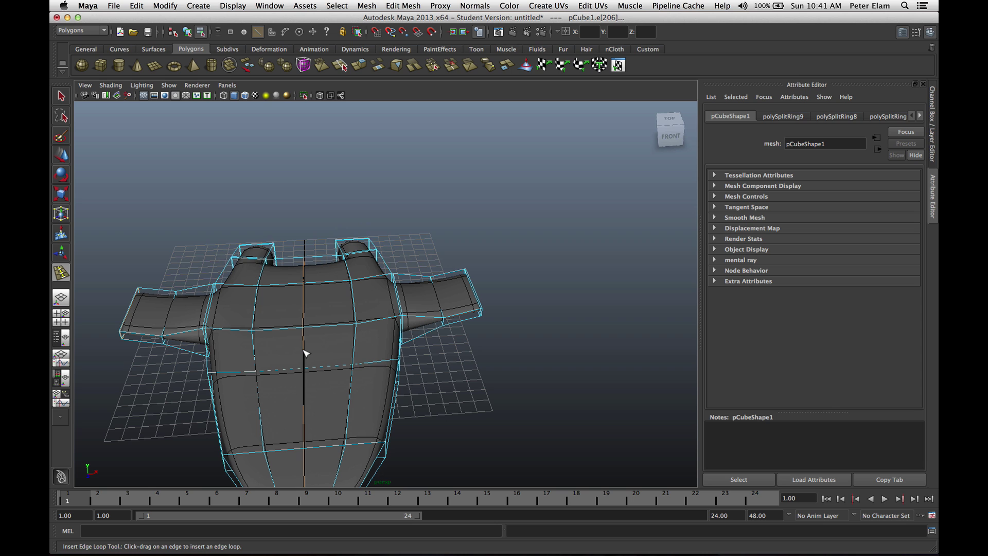
pyautogui.rightClick(314, 318)
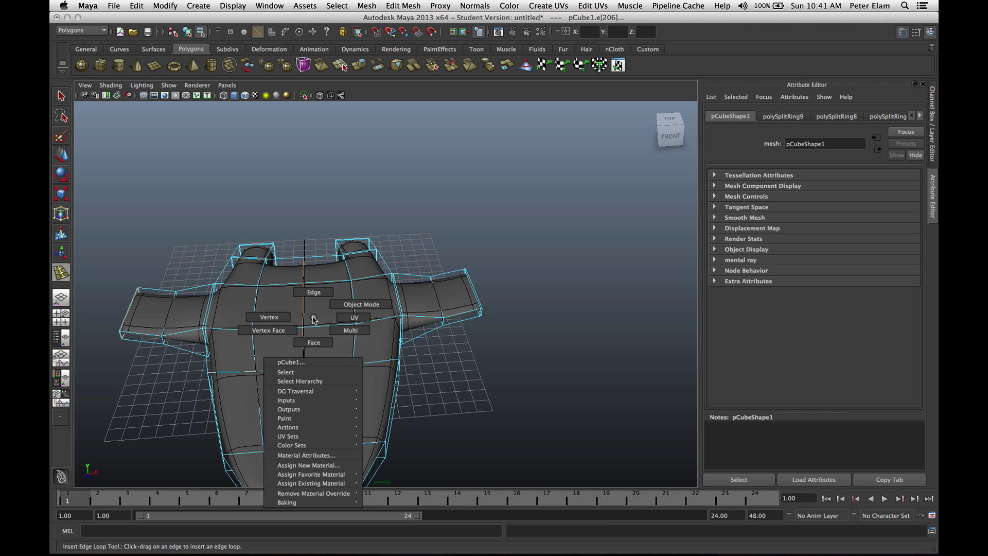
pyautogui.click(320, 368)
pyautogui.moveTo(320, 368); pyautogui.dragTo(315, 356)
pyautogui.press('z')
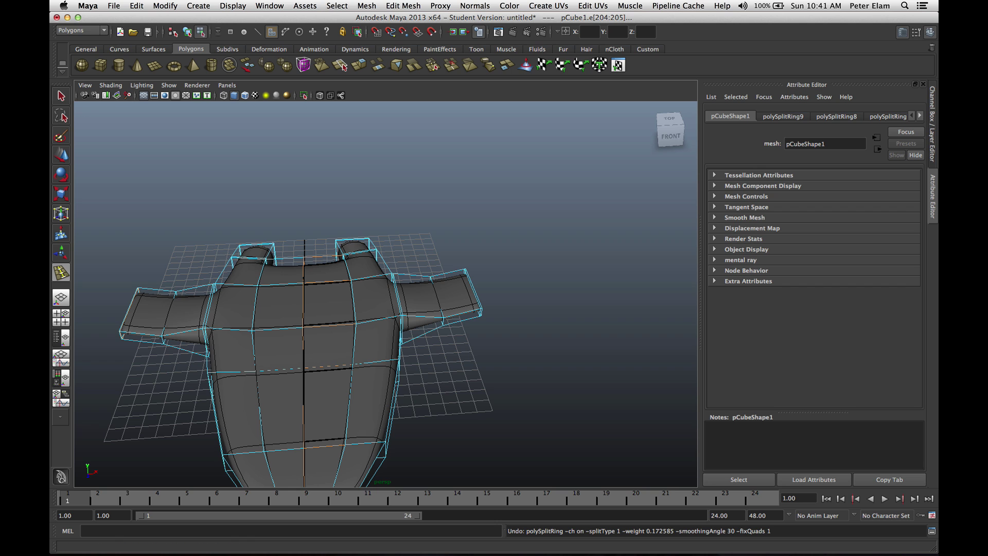
# Extrude the four central top faces behind the nose upward by about 2.37 and scale them to about 0.317 to form a tapered cockpit.
pyautogui.press('q')
pyautogui.moveTo(312, 362); pyautogui.dragTo(314, 387, button='right')
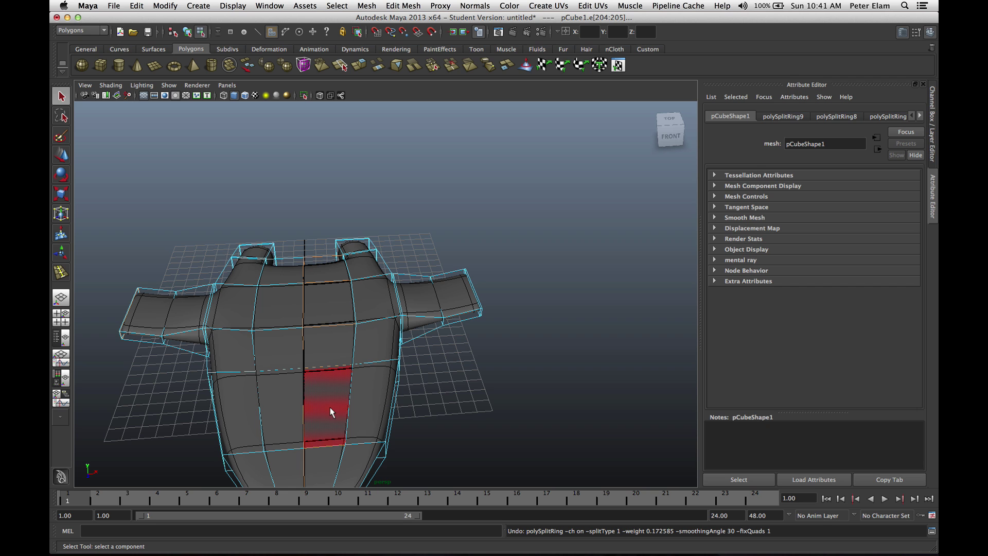
pyautogui.click(323, 405)
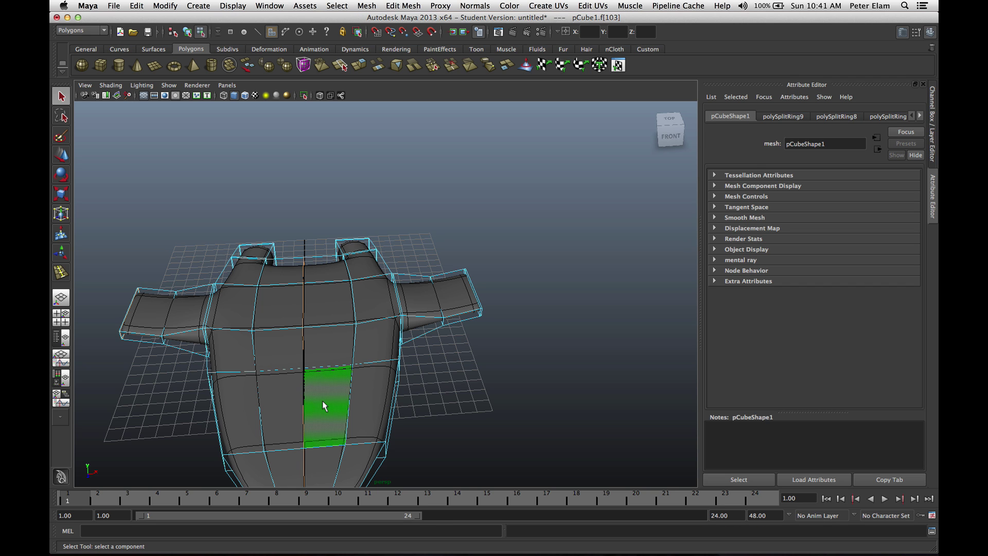
pyautogui.keyDown('shift'); pyautogui.click(276, 404); pyautogui.keyUp('shift')
pyautogui.keyDown('shift'); pyautogui.click(277, 351); pyautogui.keyUp('shift')
pyautogui.keyDown('shift'); pyautogui.click(324, 353); pyautogui.keyUp('shift')
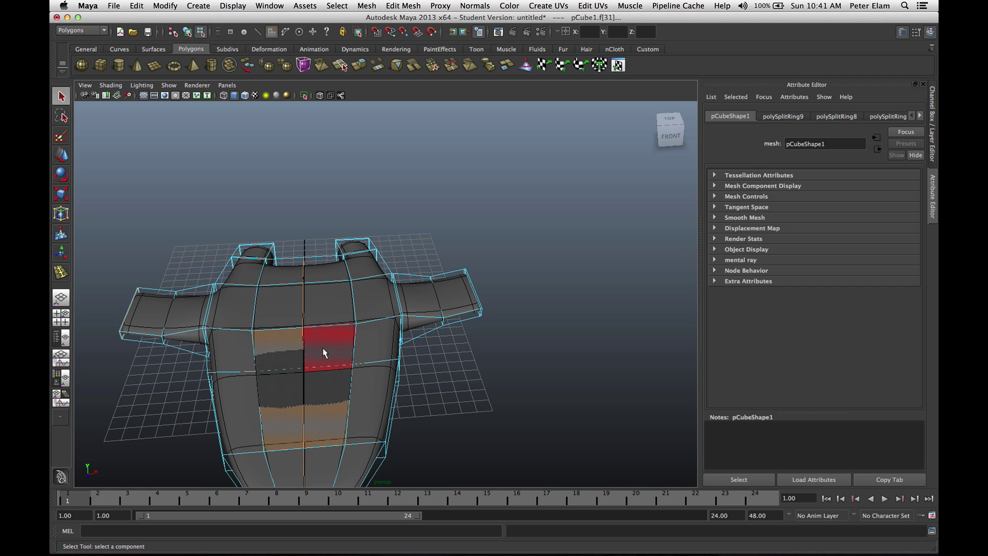
pyautogui.keyDown('alt'); pyautogui.moveTo(426, 413); pyautogui.dragTo(506, 415); pyautogui.keyUp('alt')
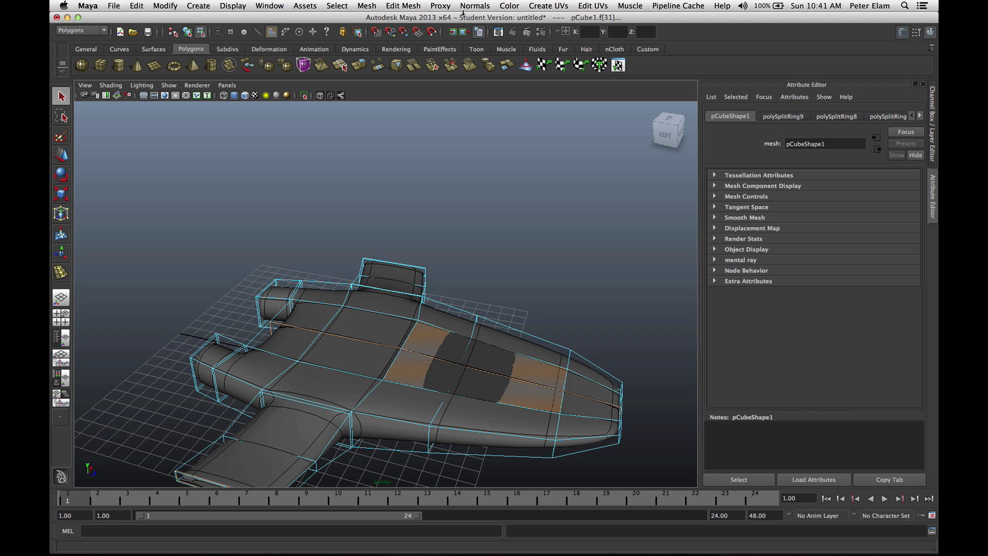
pyautogui.click(404, 5)
pyautogui.click(420, 44)
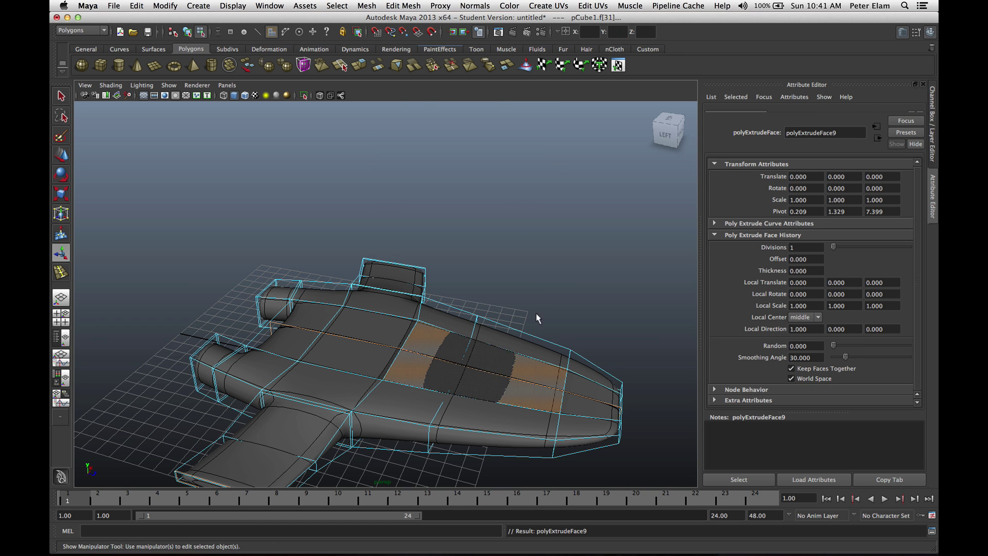
pyautogui.moveTo(426, 345); pyautogui.dragTo(441, 307)
pyautogui.click(421, 335)
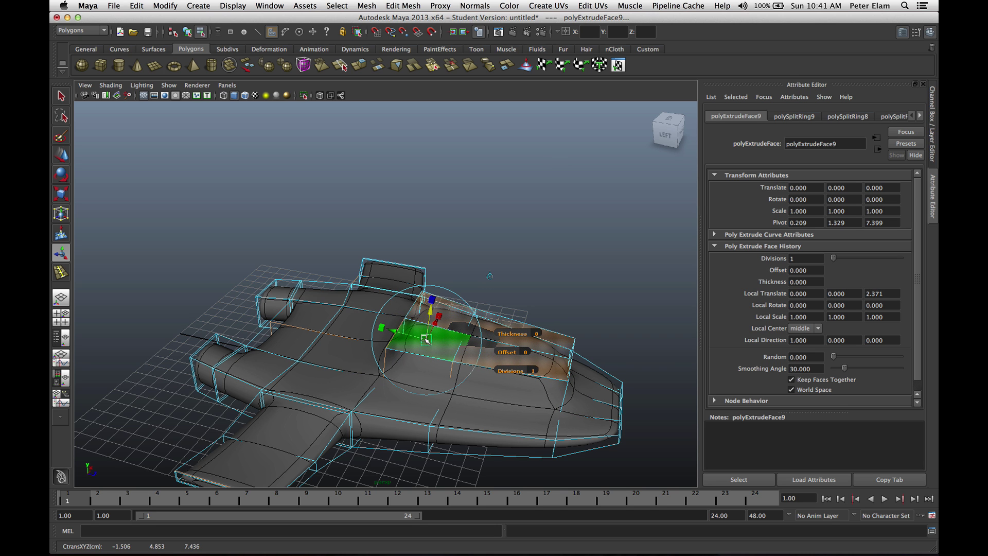
pyautogui.moveTo(426, 340); pyautogui.dragTo(405, 325)
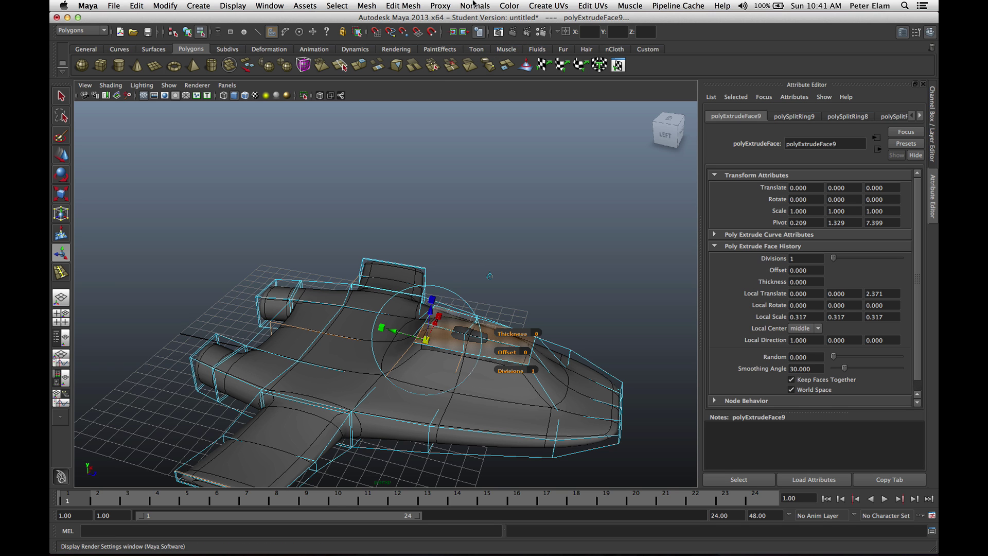
# Extrude the cockpit's top faces again by about 0.77 and scale them to about -0.317.
pyautogui.click(419, 5)
pyautogui.click(421, 39)
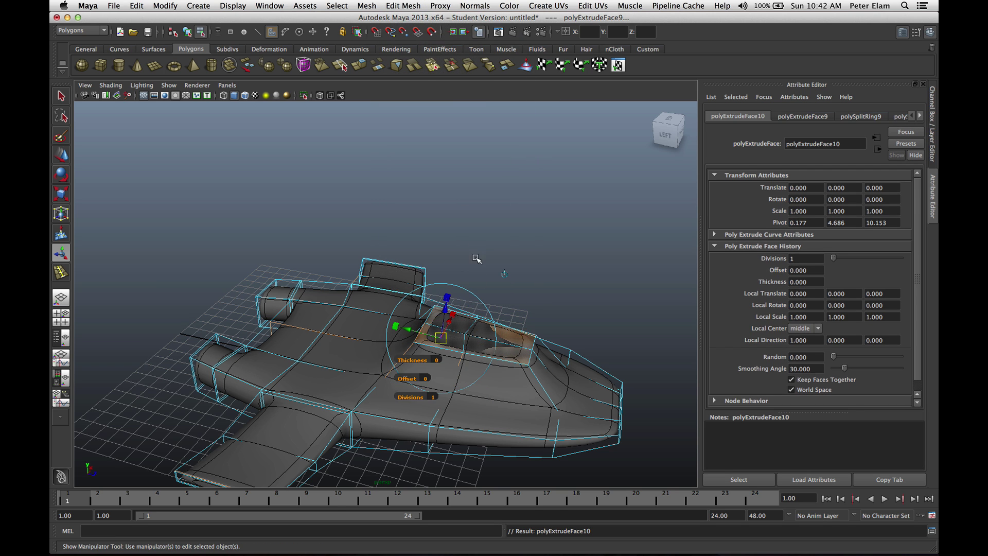
pyautogui.moveTo(445, 311); pyautogui.dragTo(396, 320)
pyautogui.click(397, 315)
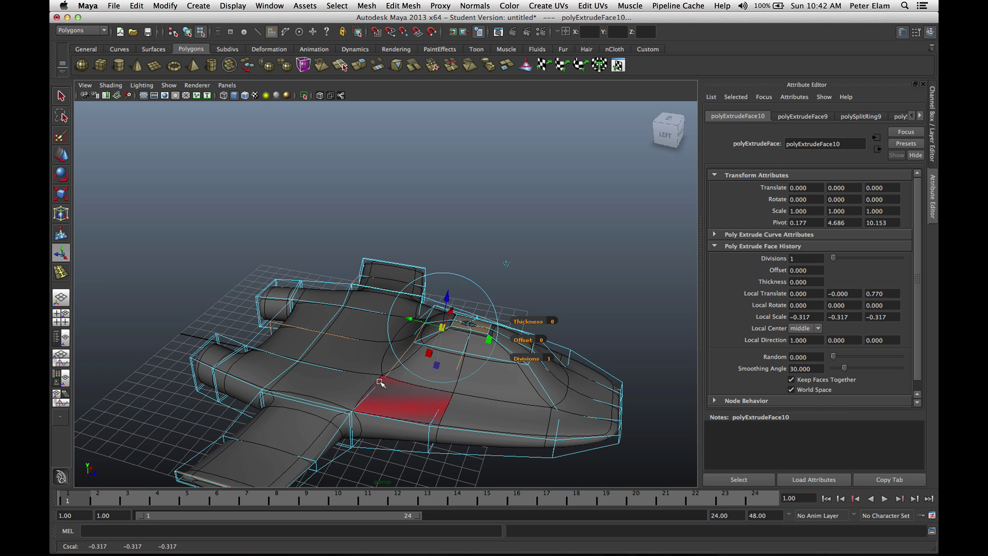
# Turn off the smooth mesh preview and lower all of the cockpit's raised vertices together for a flatter profile.
pyautogui.press('1')
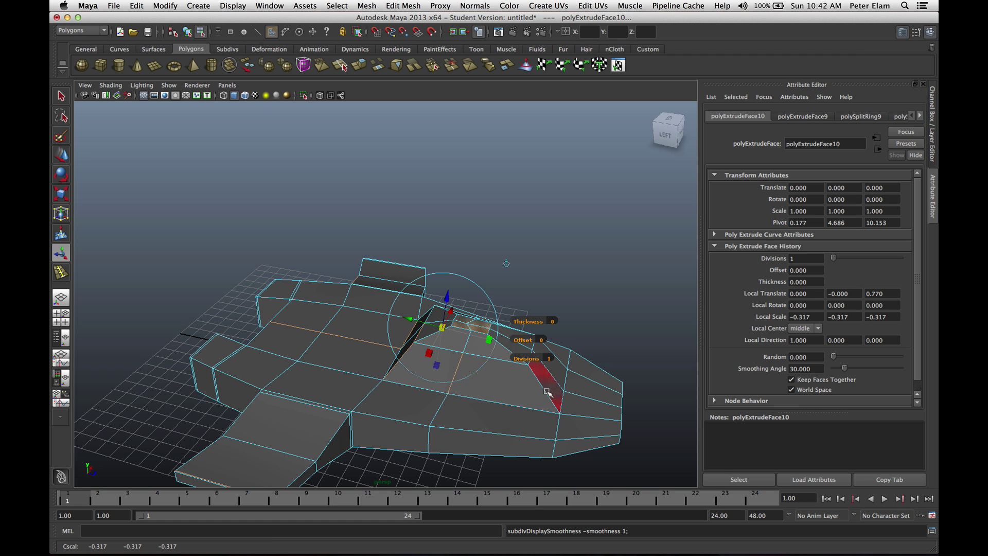
pyautogui.keyDown('alt'); pyautogui.moveTo(463, 415); pyautogui.dragTo(473, 379); pyautogui.keyUp('alt')
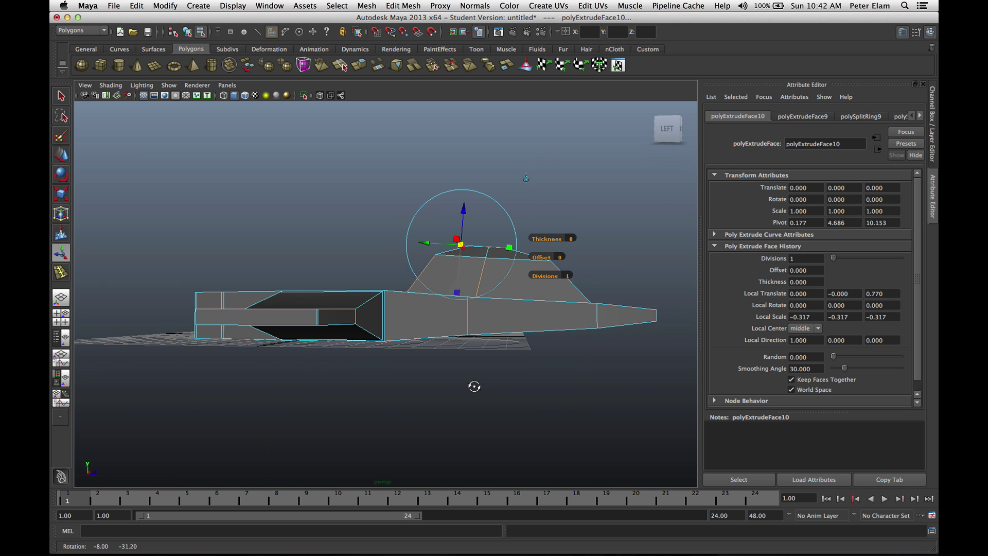
pyautogui.rightClick(473, 271)
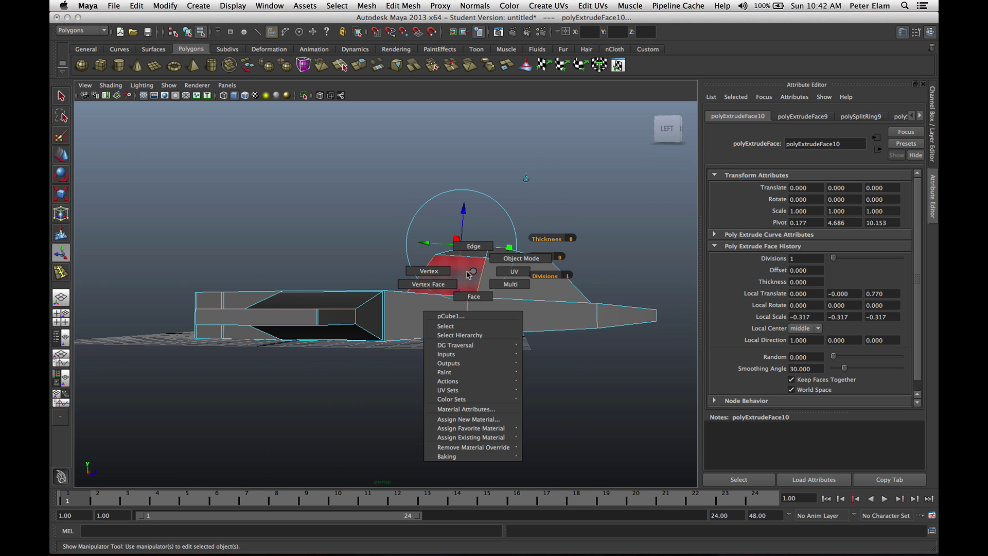
pyautogui.moveTo(468, 274); pyautogui.dragTo(429, 271, button='right')
pyautogui.moveTo(393, 204); pyautogui.dragTo(586, 273)
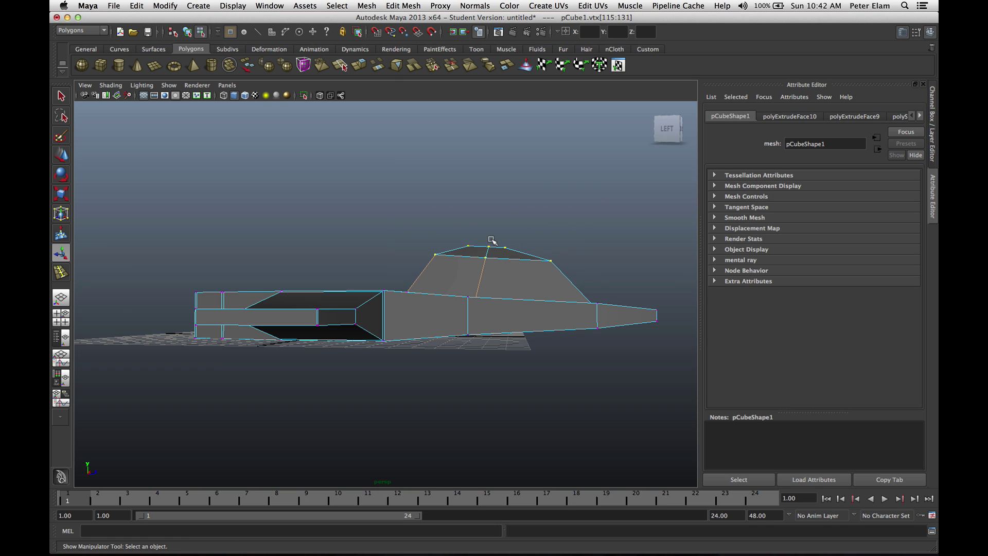
pyautogui.press('w')
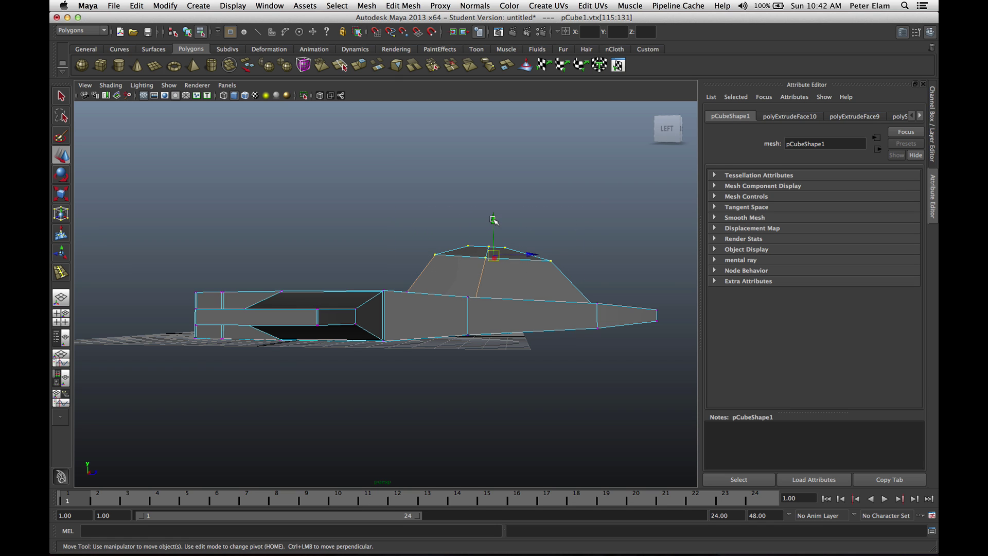
pyautogui.moveTo(493, 219); pyautogui.dragTo(492, 244)
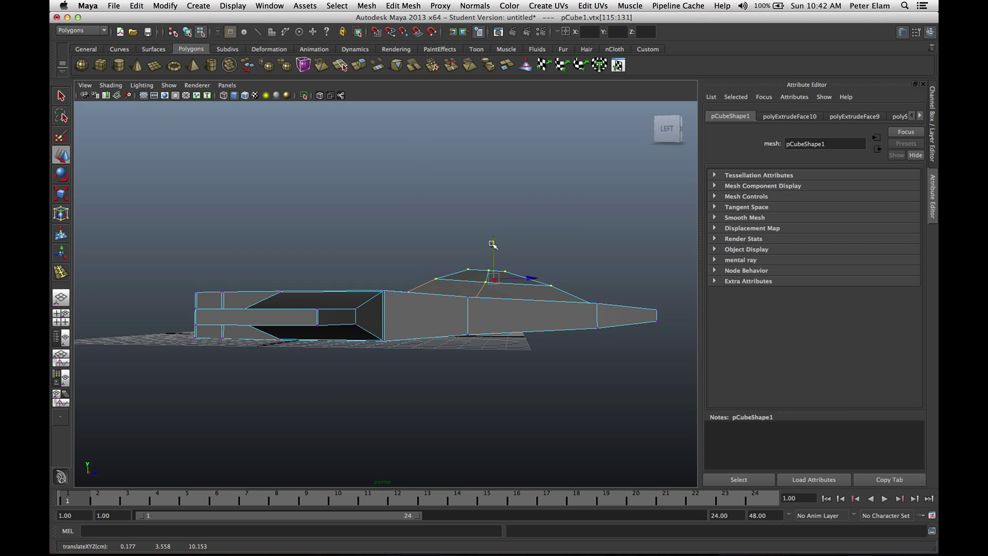
# Assign a new Blinn material to all of the cockpit's faces, including the walls rising from the surrounding hull opening.
pyautogui.keyDown('alt'); pyautogui.moveTo(562, 364); pyautogui.dragTo(492, 431); pyautogui.keyUp('alt')
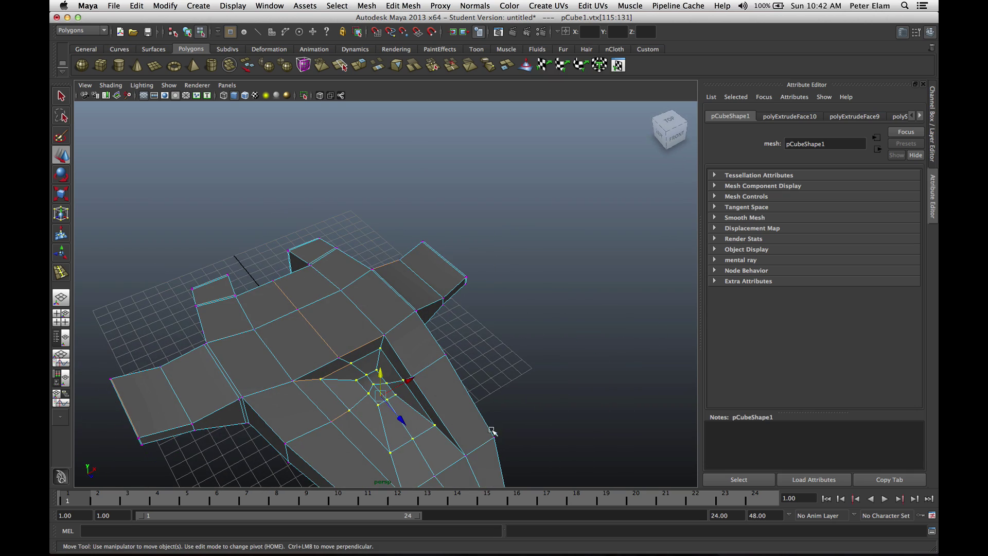
pyautogui.moveTo(399, 379); pyautogui.dragTo(400, 389, button='right')
pyautogui.click(431, 449)
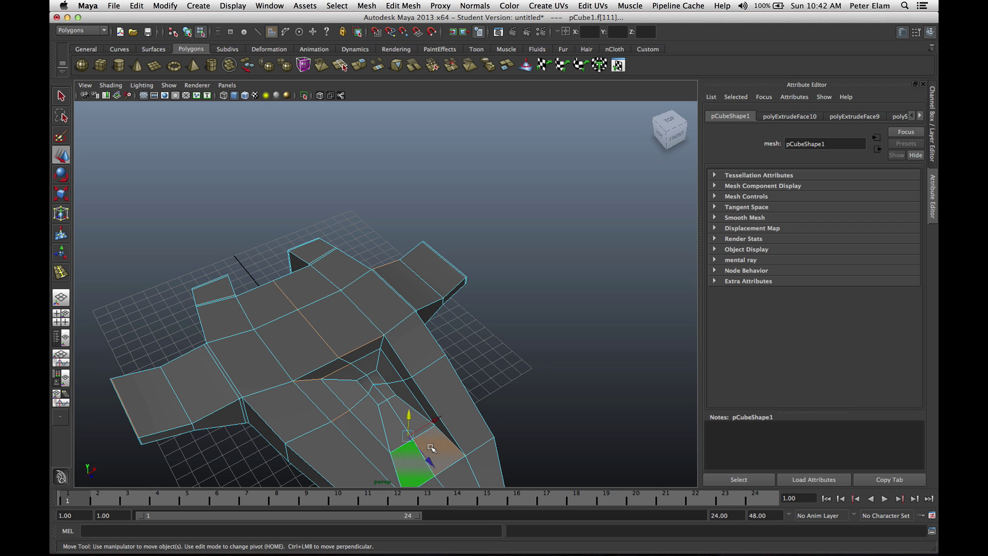
pyautogui.click(410, 464)
pyautogui.keyDown('shift'); pyautogui.click(443, 453); pyautogui.keyUp('shift')
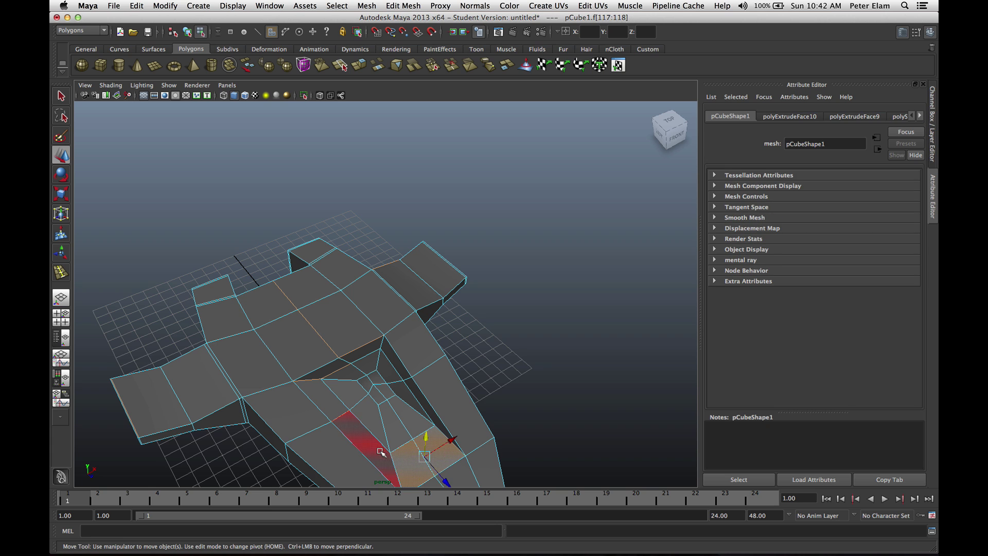
pyautogui.keyDown('shift'); pyautogui.click(374, 431); pyautogui.keyUp('shift')
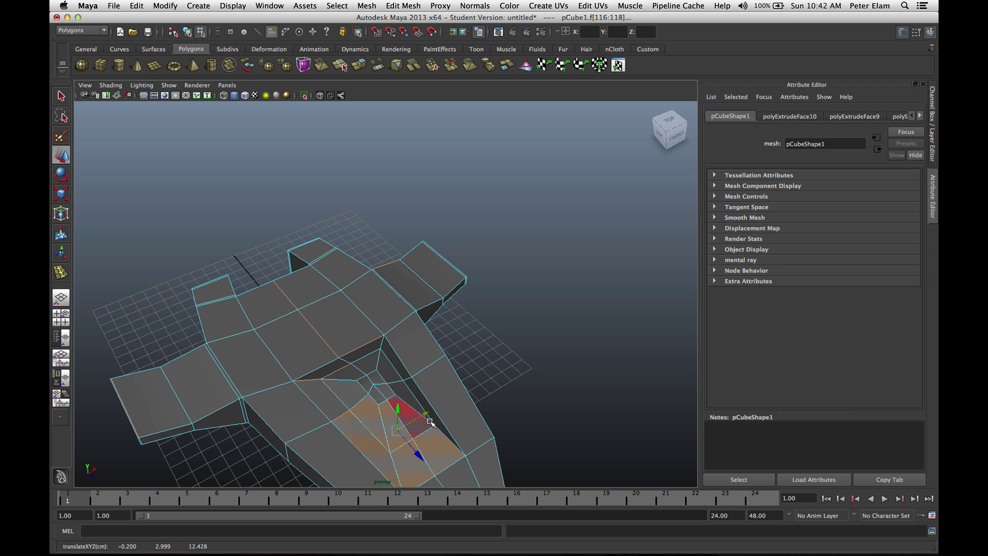
pyautogui.keyDown('shift'); pyautogui.click(410, 400); pyautogui.keyUp('shift')
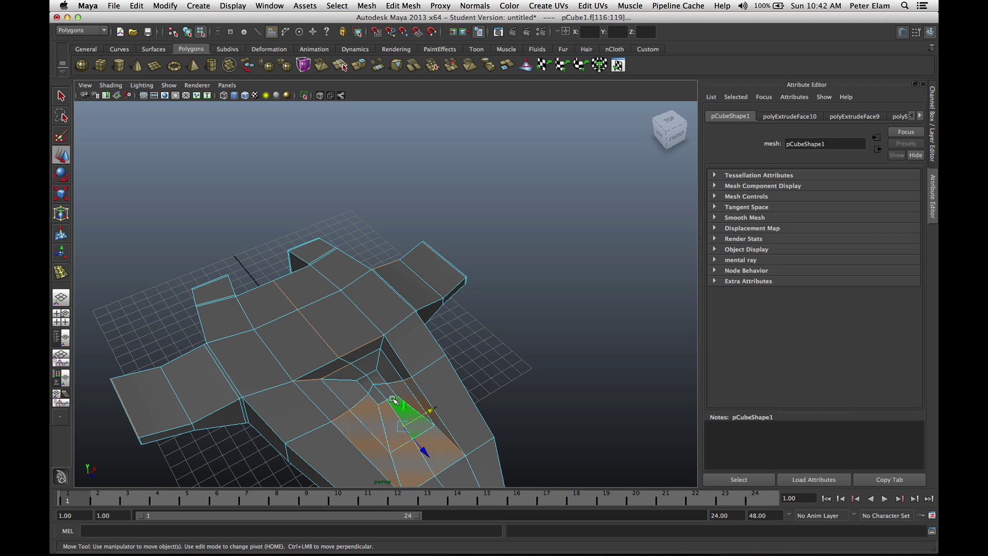
pyautogui.keyDown('shift'); pyautogui.click(390, 375); pyautogui.keyUp('shift')
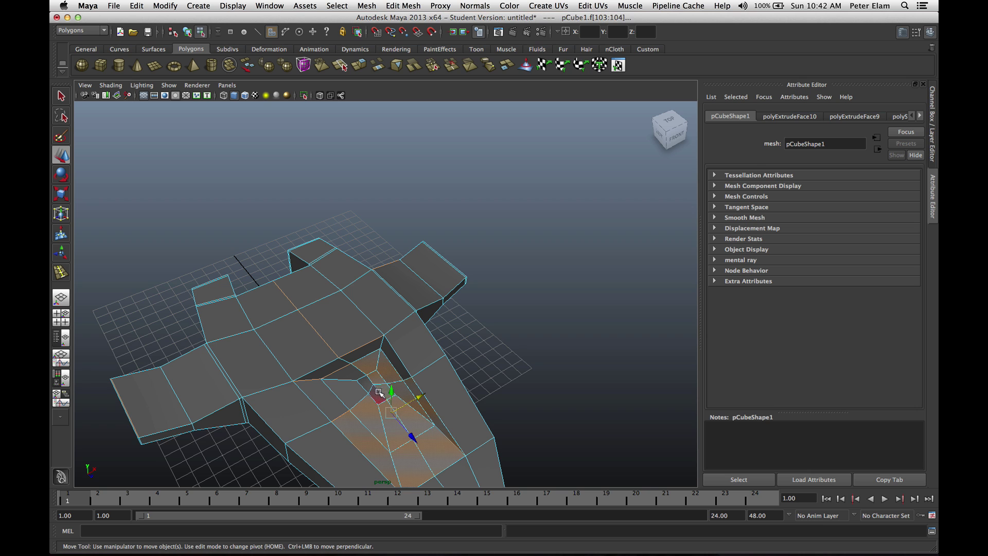
pyautogui.keyDown('shift'); pyautogui.click(367, 387); pyautogui.keyUp('shift')
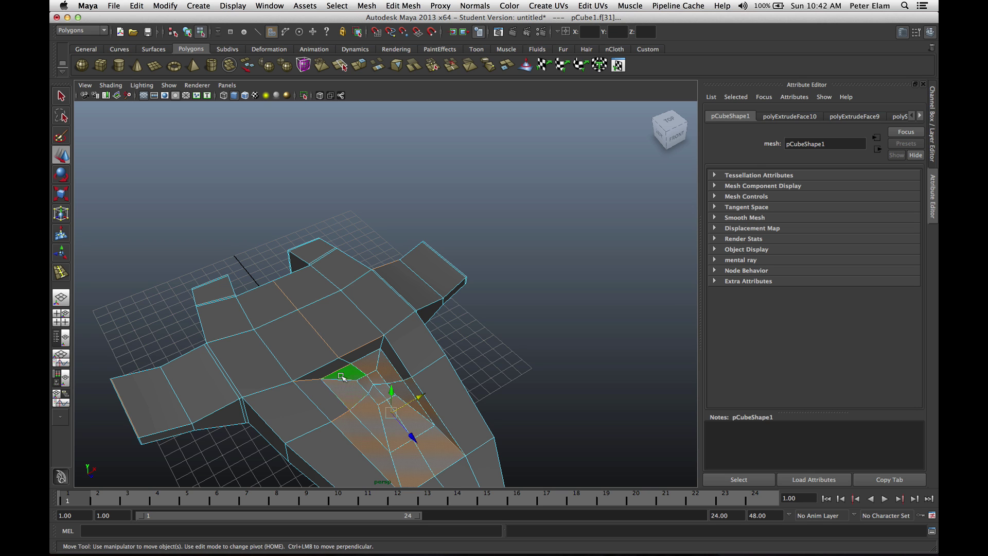
pyautogui.keyDown('shift'); pyautogui.click(334, 397); pyautogui.keyUp('shift')
pyautogui.keyDown('shift'); pyautogui.click(328, 373); pyautogui.keyUp('shift')
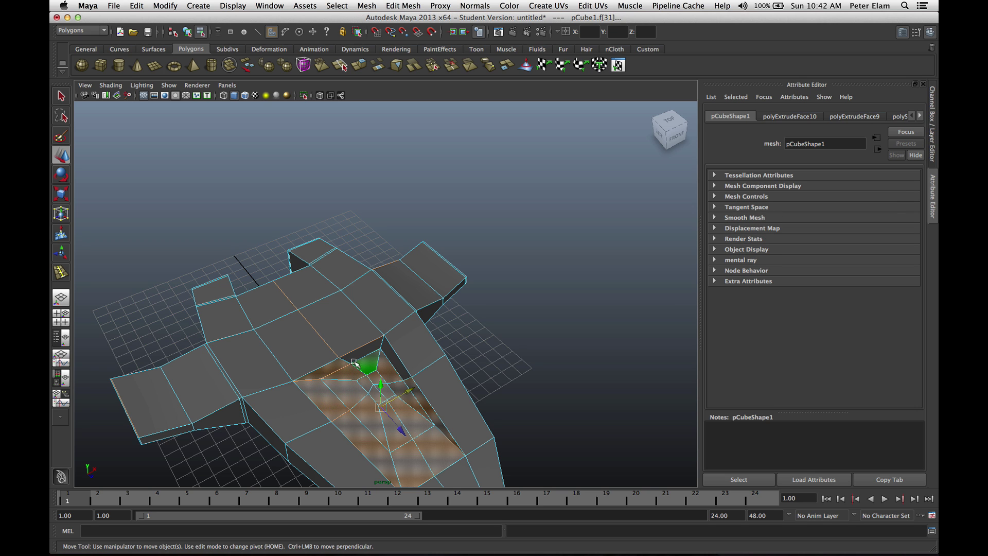
pyautogui.keyDown('shift'); pyautogui.click(358, 356); pyautogui.keyUp('shift')
pyautogui.keyDown('shift'); pyautogui.click(394, 356); pyautogui.keyUp('shift')
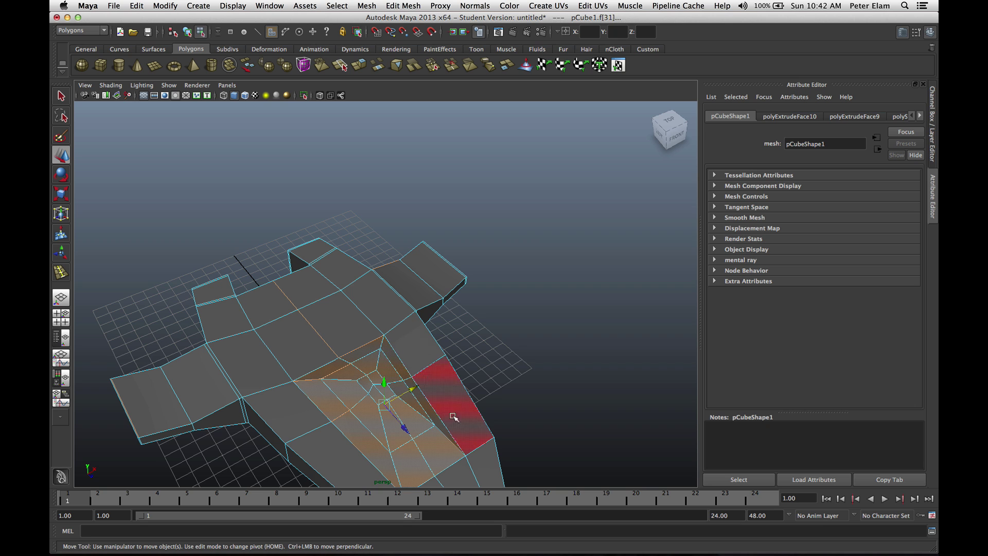
pyautogui.moveTo(404, 417); pyautogui.dragTo(421, 511, button='right')
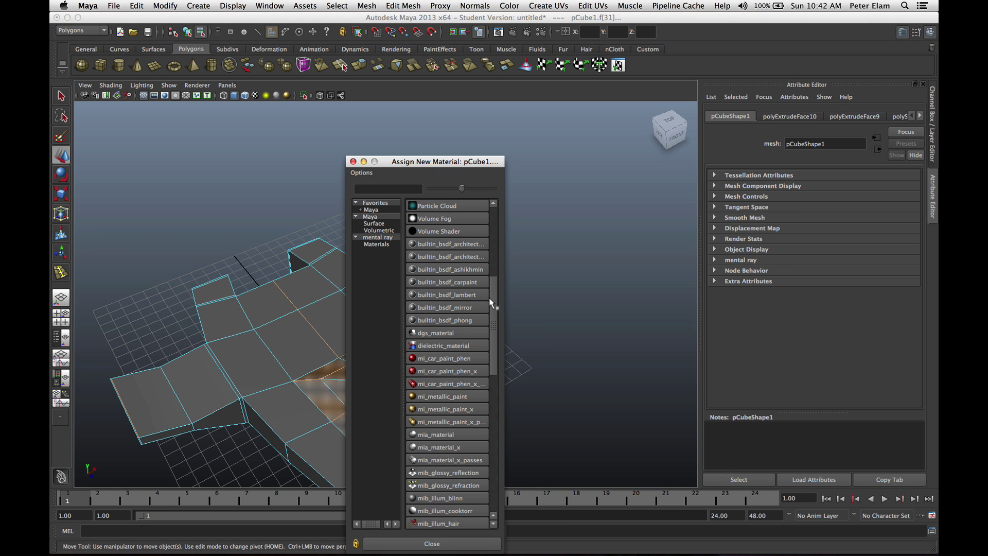
pyautogui.moveTo(492, 313); pyautogui.dragTo(492, 220)
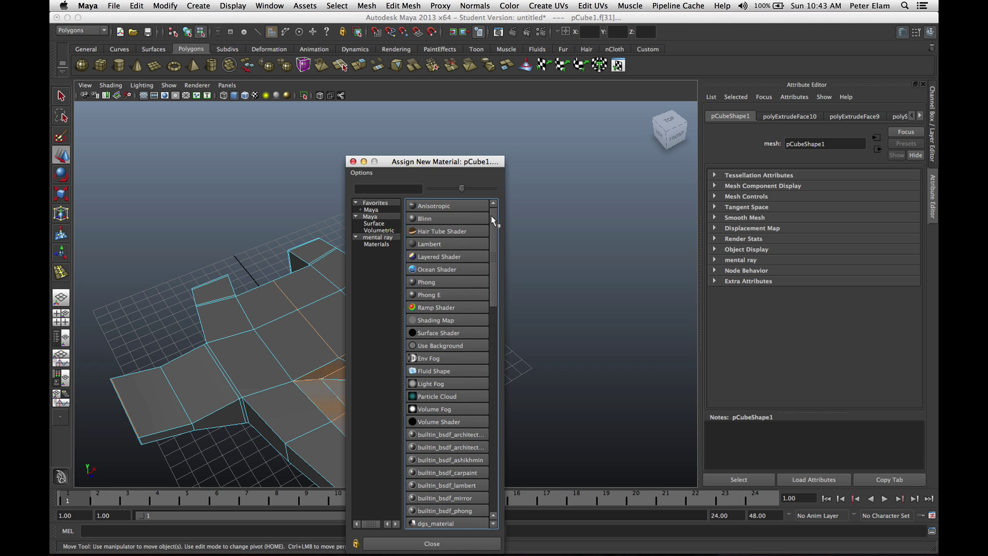
pyautogui.click(415, 218)
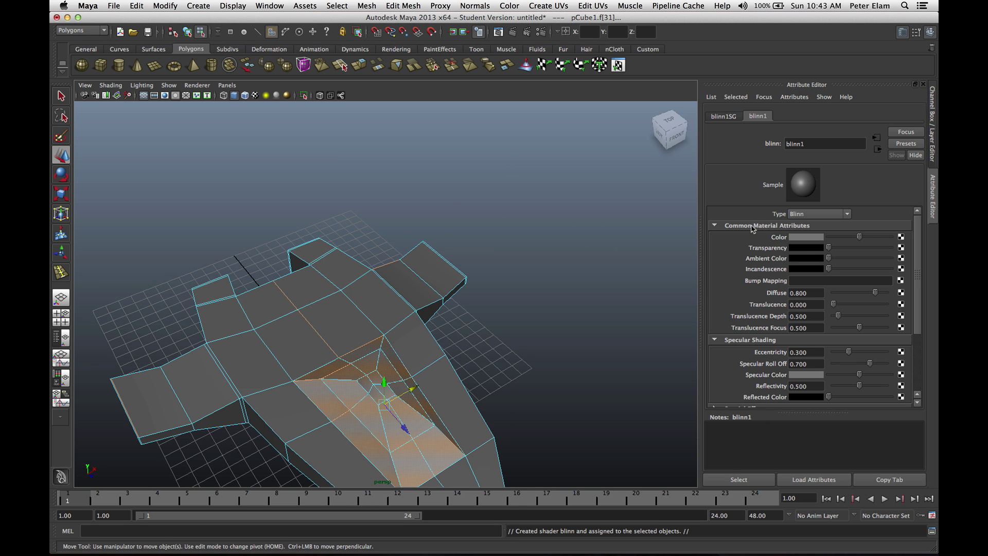
# Set the color of the cockpit's Blinn material to black and deselect the faces.
pyautogui.click(807, 238)
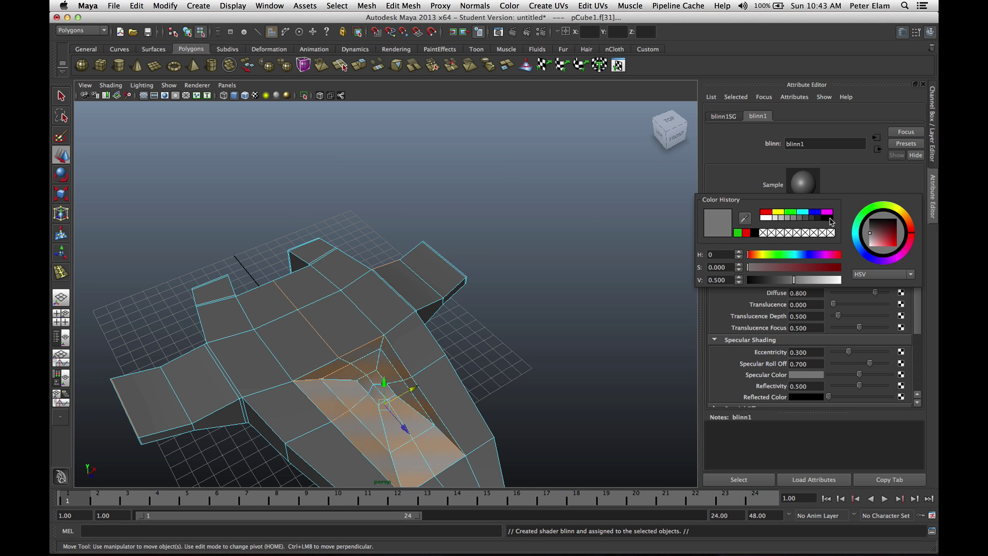
pyautogui.click(829, 219)
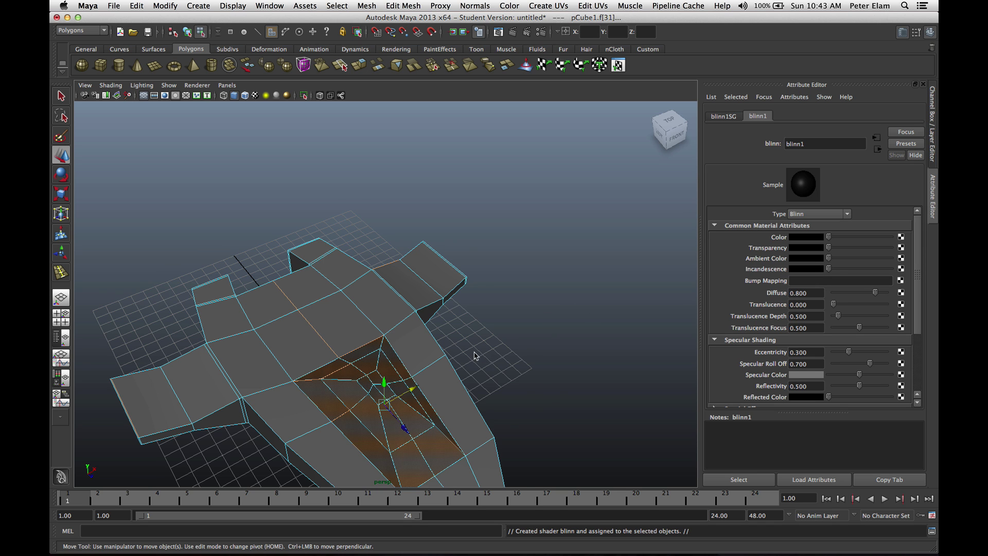
pyautogui.keyDown('alt'); pyautogui.moveTo(474, 355); pyautogui.dragTo(426, 365, button='right'); pyautogui.keyUp('alt')
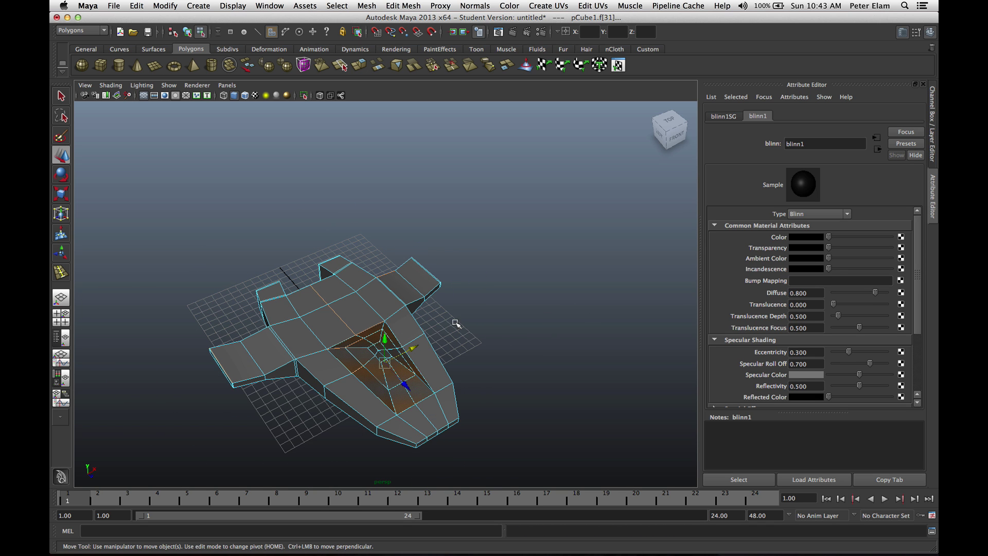
pyautogui.press('q')
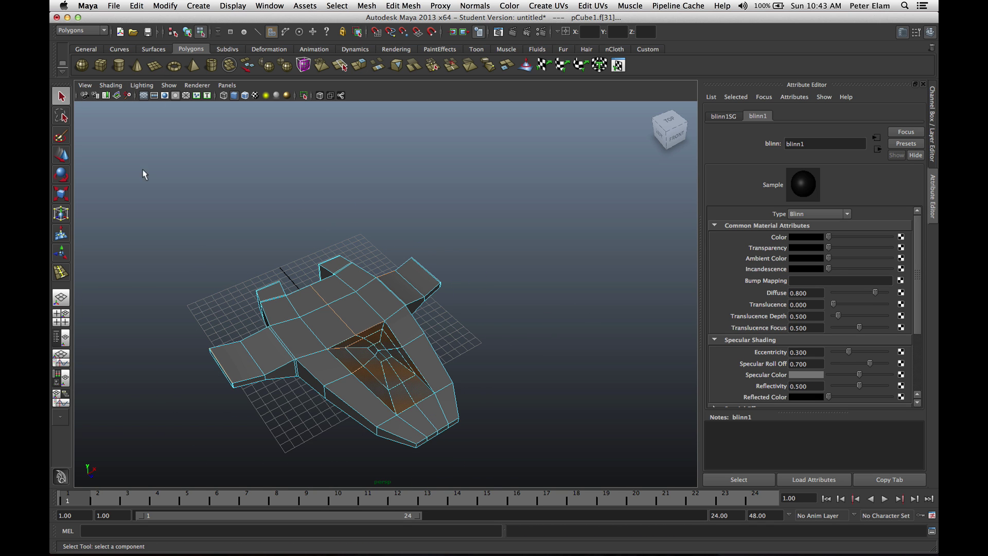
pyautogui.click(217, 280)
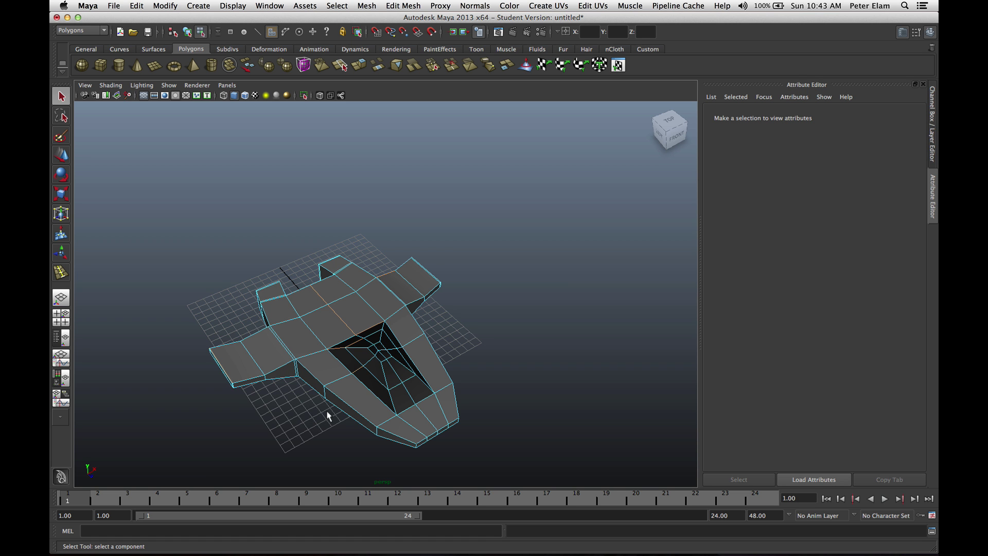
# Assign another new Blinn material to the rear end faces of both engines and color it red.
pyautogui.keyDown('alt'); pyautogui.moveTo(280, 408); pyautogui.dragTo(461, 400); pyautogui.keyUp('alt')
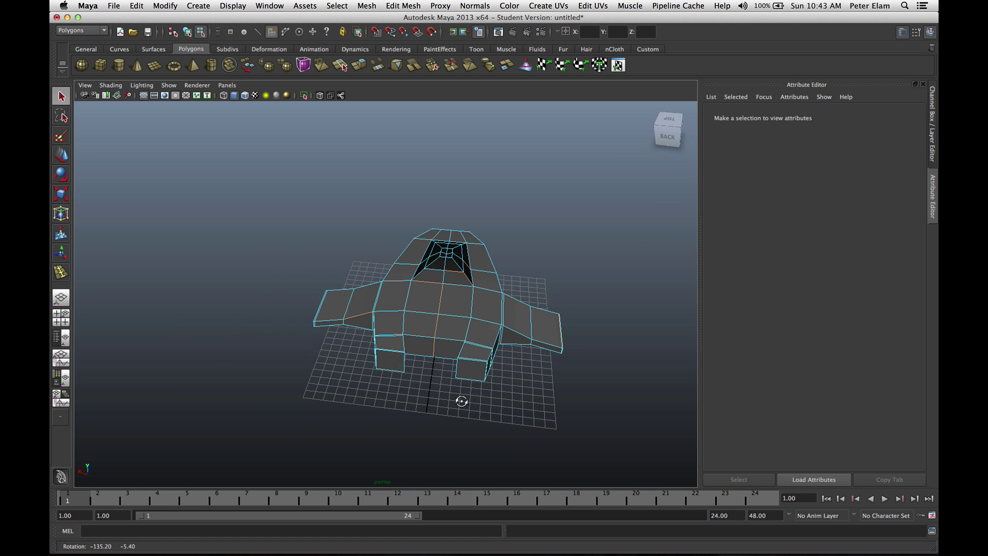
pyautogui.click(391, 366)
pyautogui.keyDown('shift'); pyautogui.click(473, 370); pyautogui.keyUp('shift')
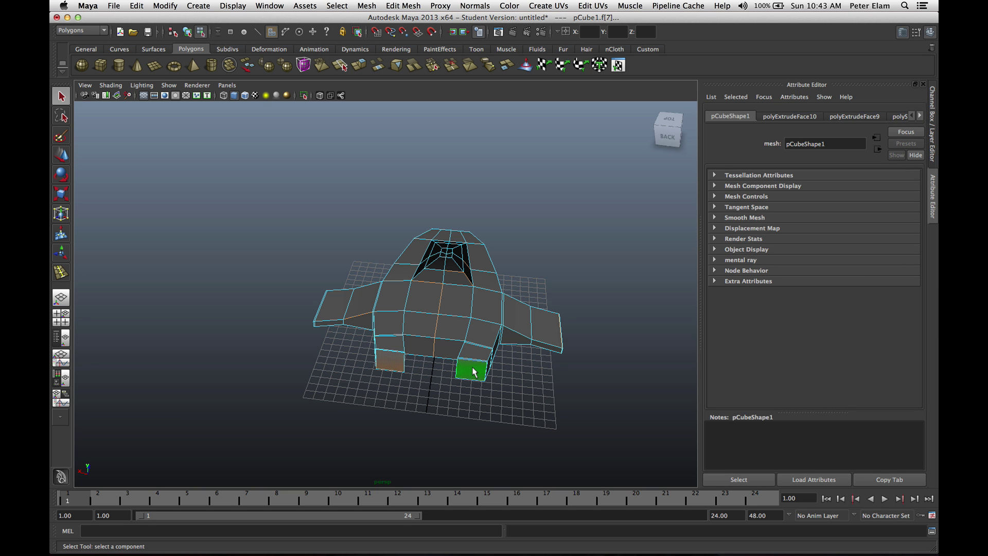
pyautogui.moveTo(473, 371); pyautogui.dragTo(469, 509, button='right')
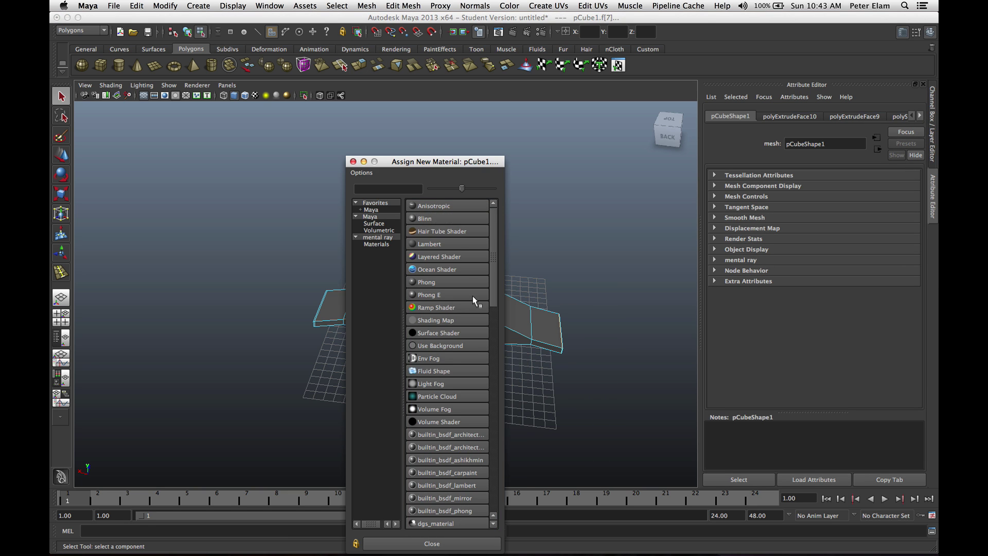
pyautogui.click(425, 219)
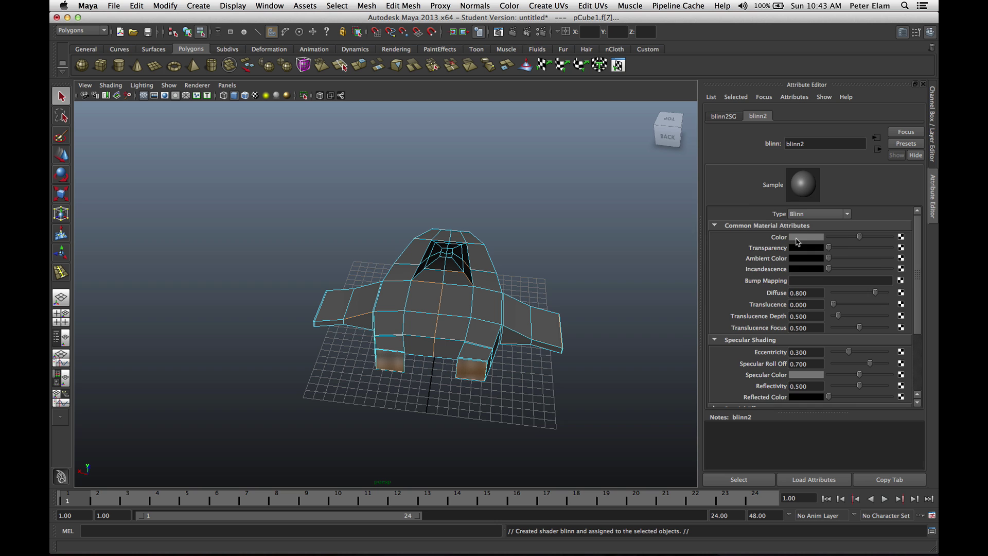
pyautogui.click(798, 237)
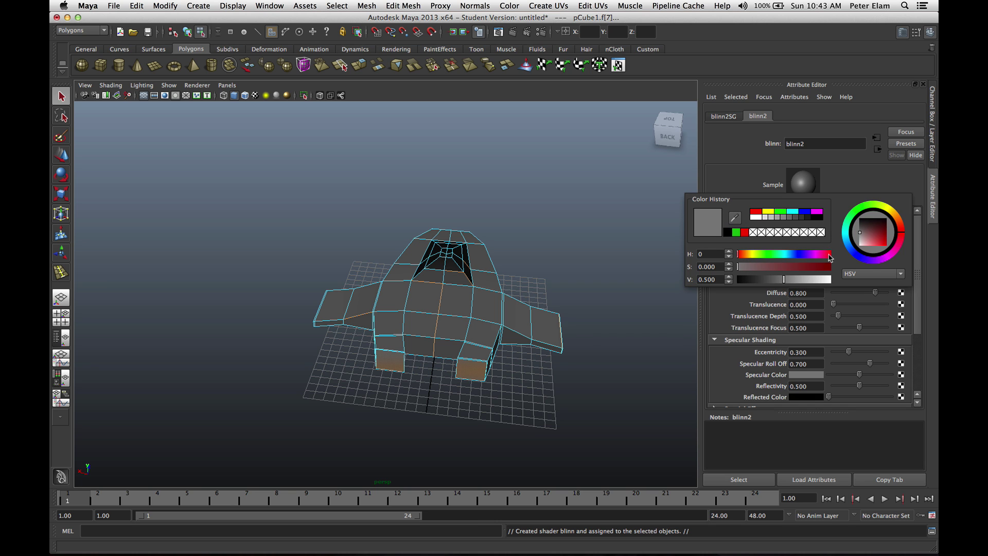
pyautogui.click(745, 233)
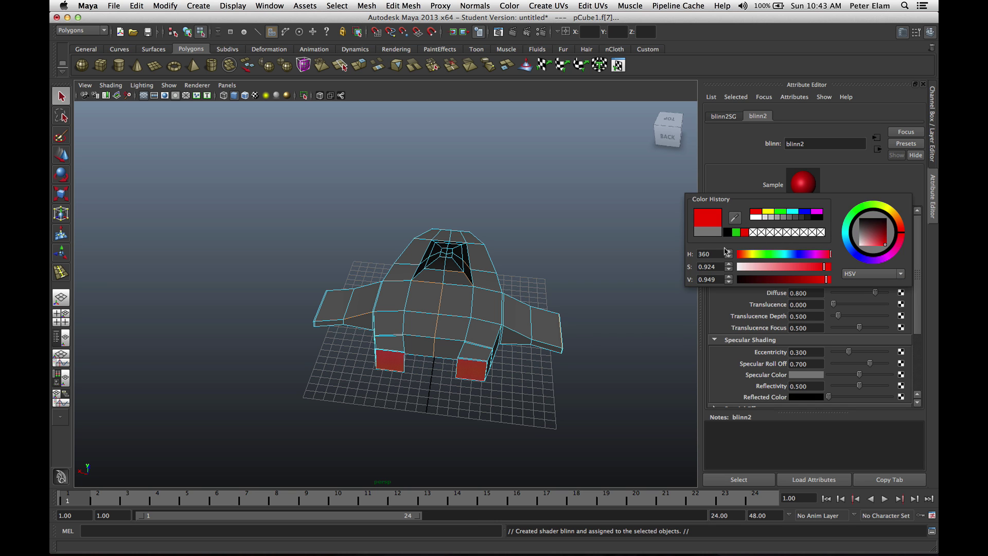
pyautogui.click(544, 389)
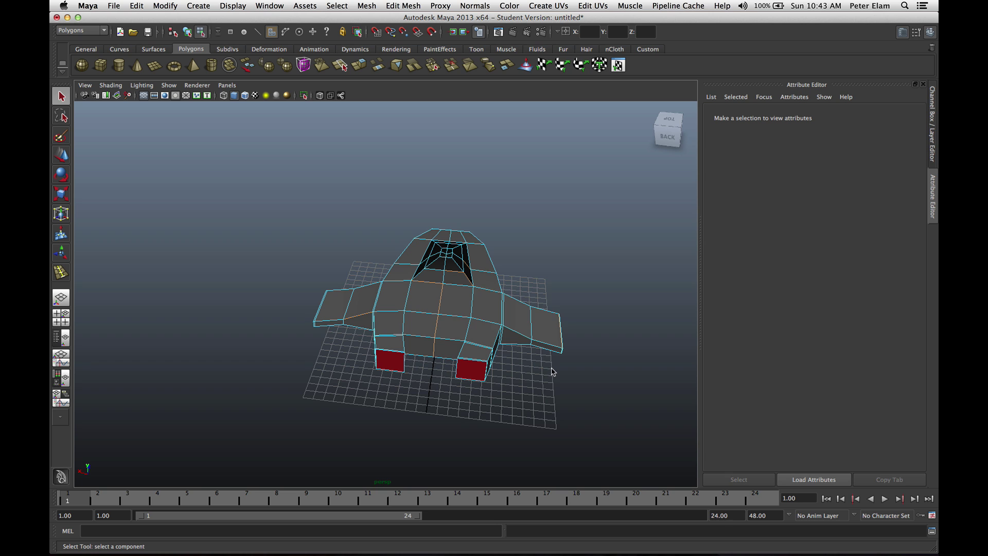
# Show the ship as a smooth mesh preview with its cage and check it from the front and above.
pyautogui.keyDown('alt'); pyautogui.moveTo(574, 389); pyautogui.dragTo(407, 366); pyautogui.keyUp('alt')
pyautogui.scroll(2, 406, 364)
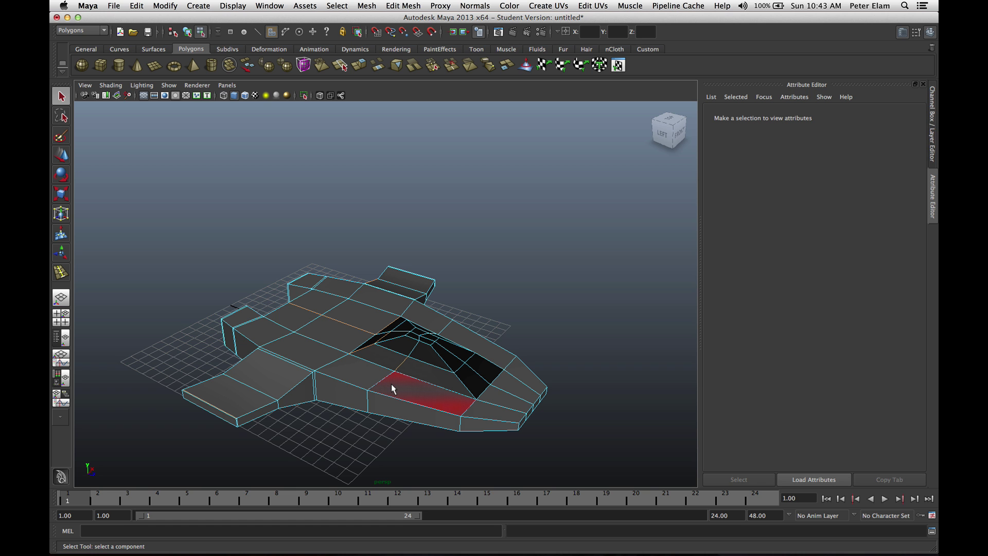
pyautogui.press('2')
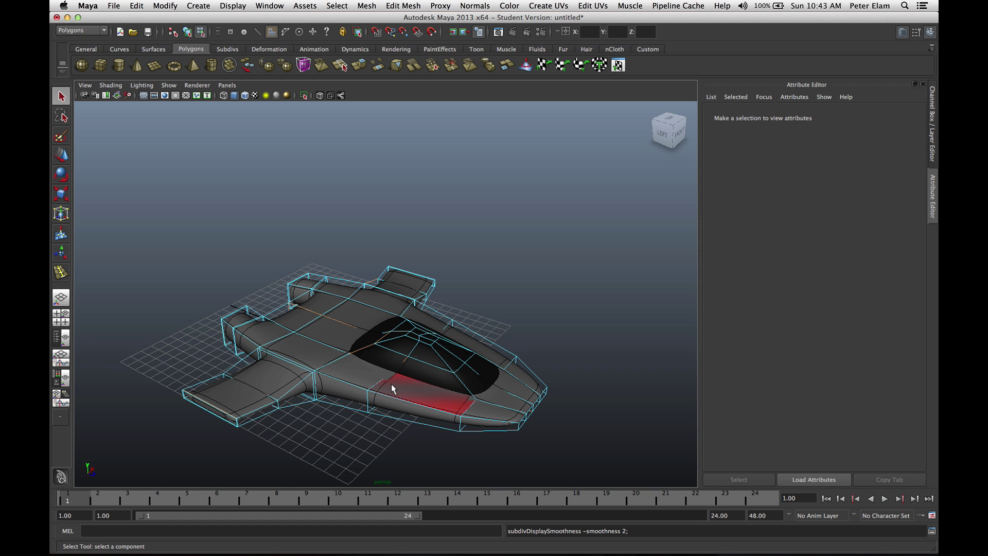
pyautogui.keyDown('alt'); pyautogui.moveTo(388, 412); pyautogui.dragTo(373, 367); pyautogui.keyUp('alt')
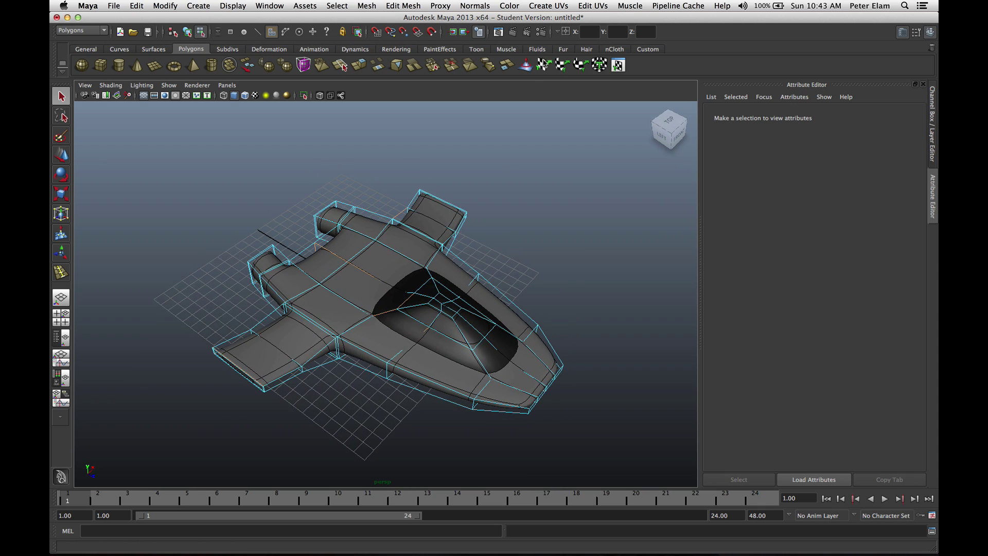
# Render the current frame, switch the renderer to mental ray, render again and close the render window.
pyautogui.click(513, 32)
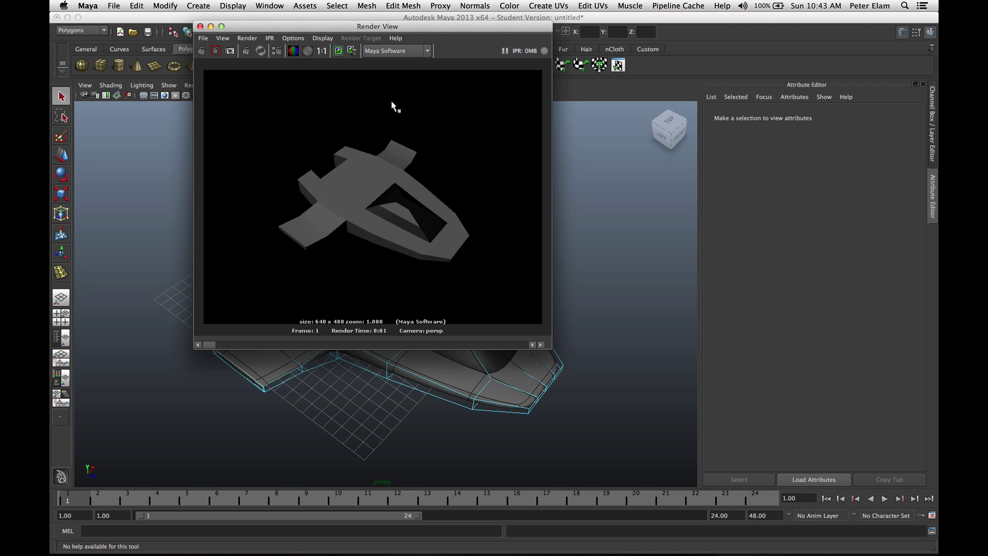
pyautogui.click(396, 50)
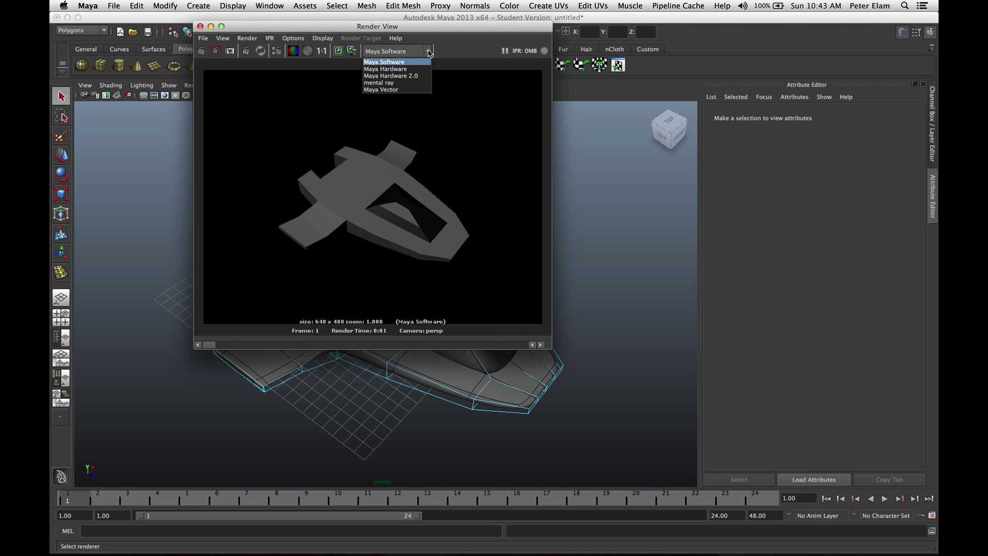
pyautogui.click(389, 83)
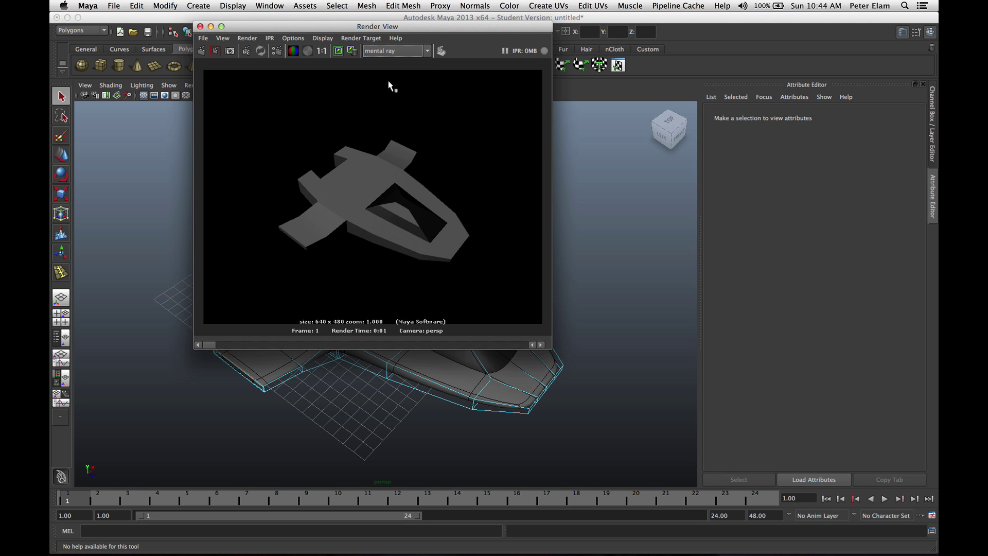
pyautogui.click(203, 51)
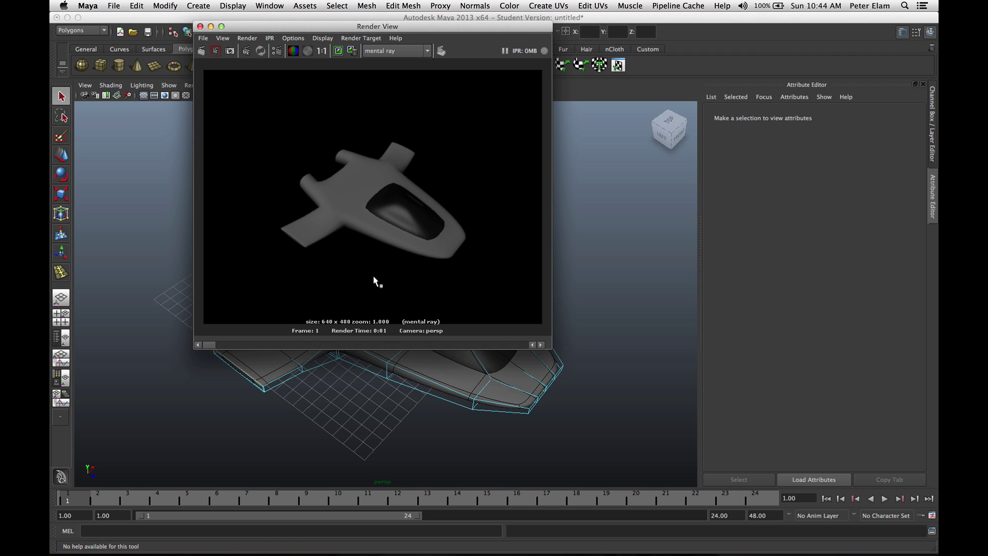
pyautogui.click(200, 27)
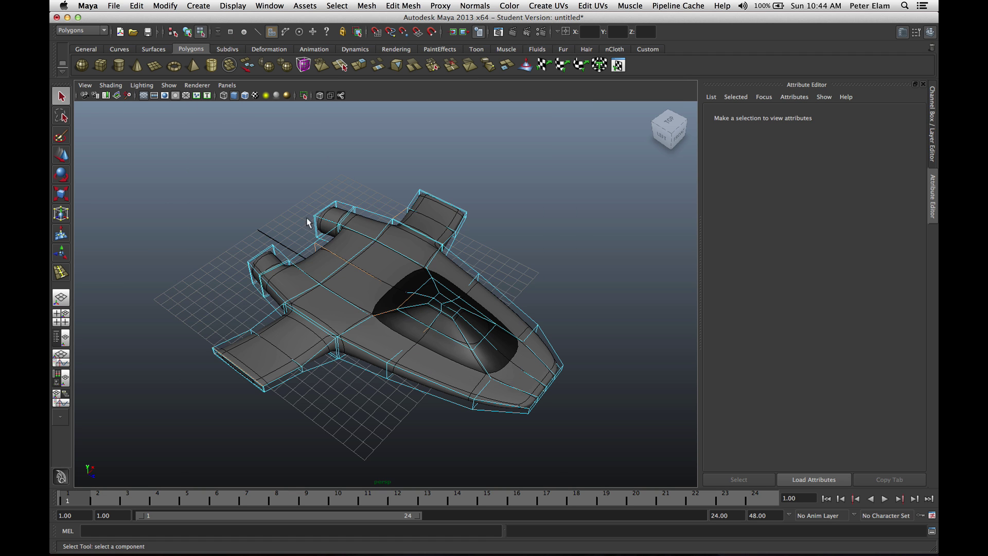
# Render a closer view of the smoothed ship from the front with mental ray.
pyautogui.scroll(-3, 337, 253)
pyautogui.scroll(6, 337, 253)
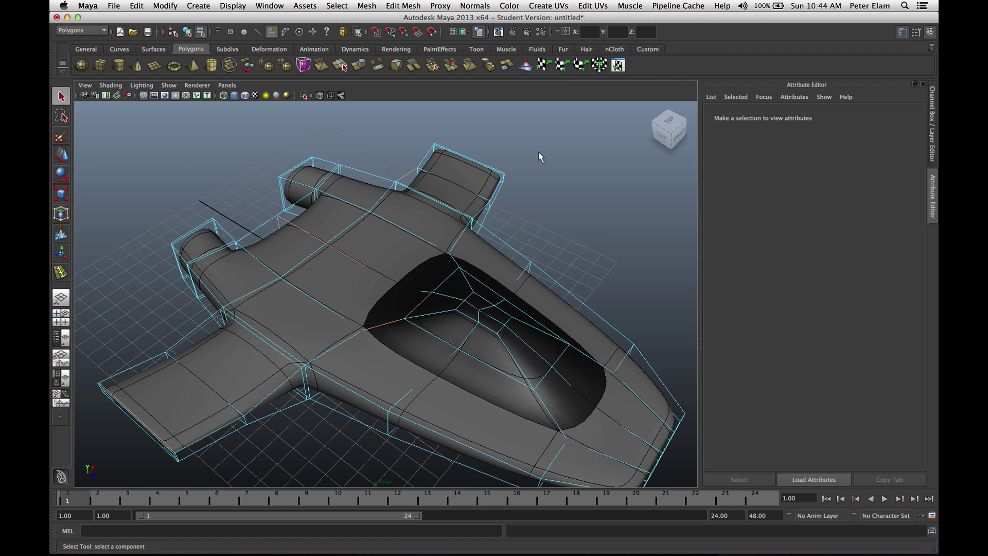
pyautogui.click(513, 32)
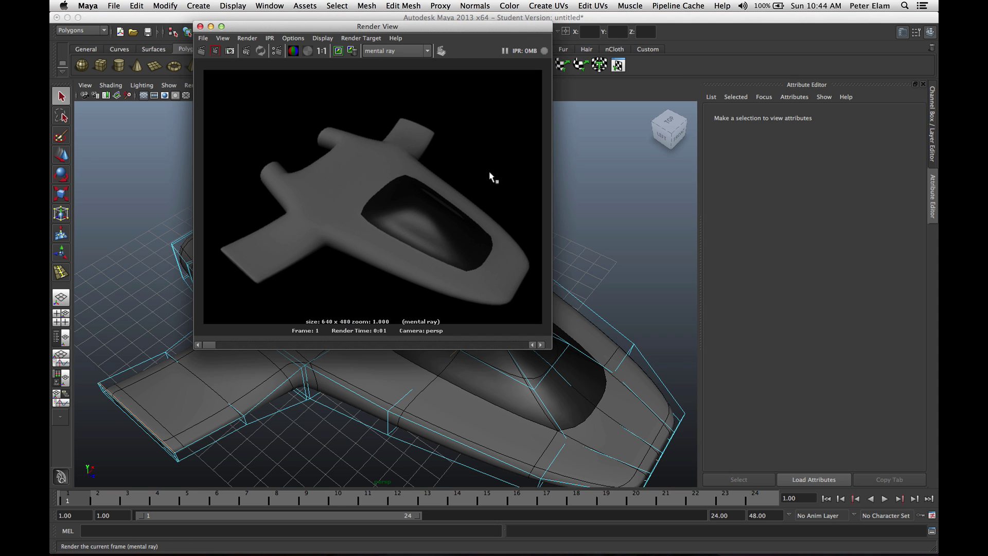
# Start saving the rendered image with PNG as the file type, cancel the save and close the render window.
pyautogui.click(204, 38)
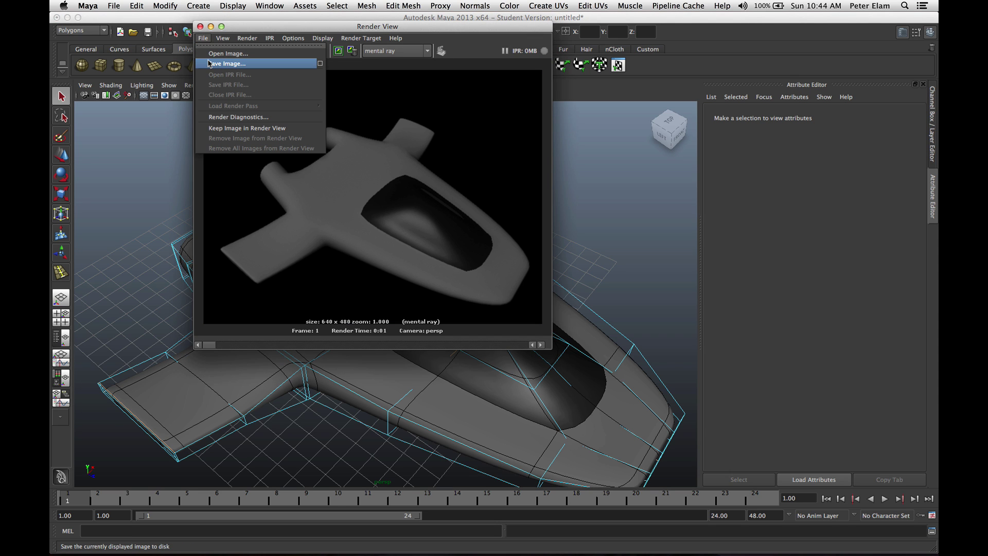
pyautogui.click(209, 63)
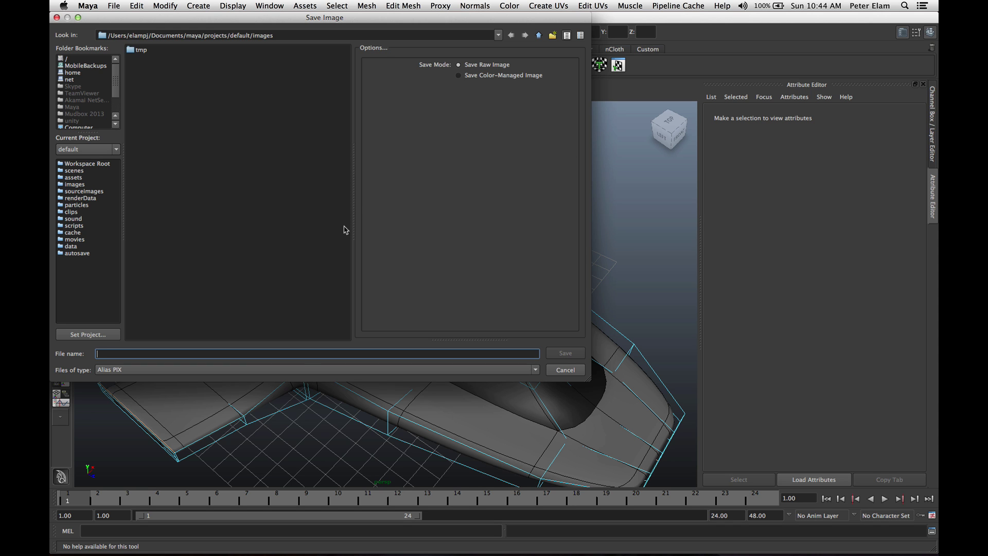
pyautogui.click(305, 368)
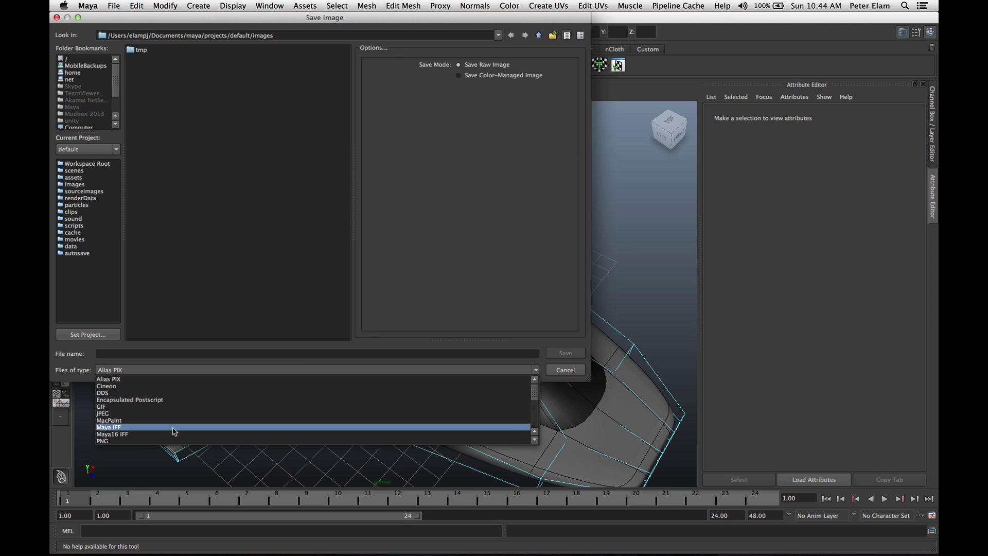
pyautogui.click(143, 441)
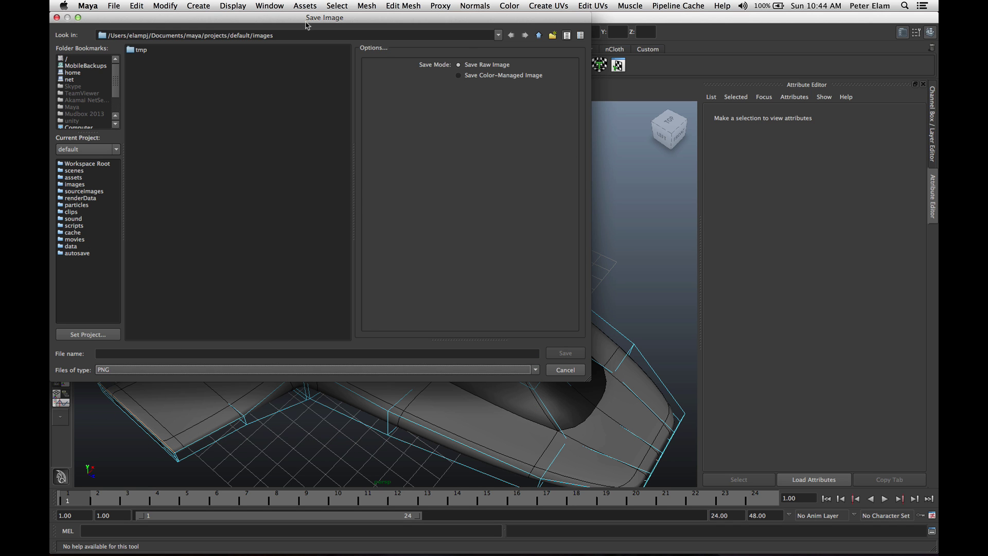
pyautogui.click(565, 370)
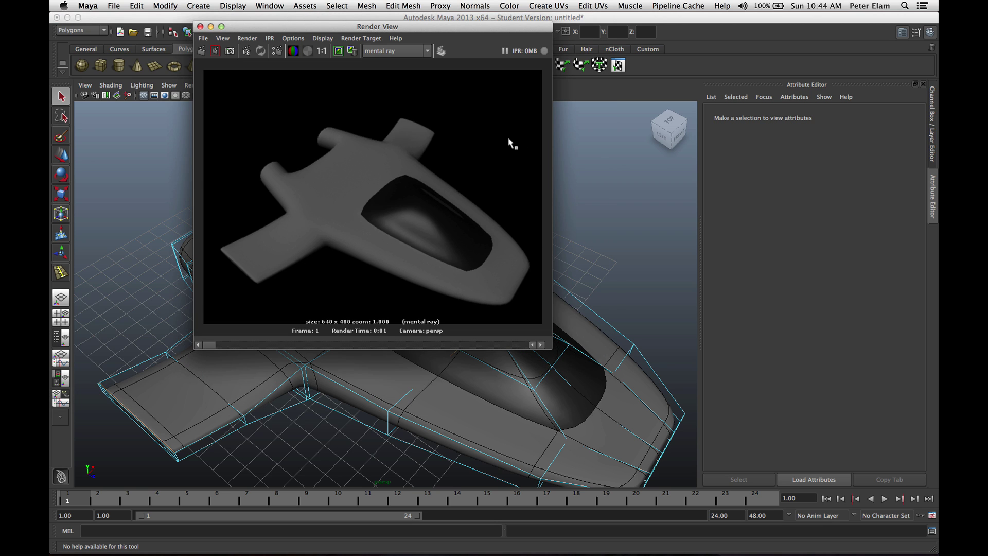
pyautogui.click(200, 26)
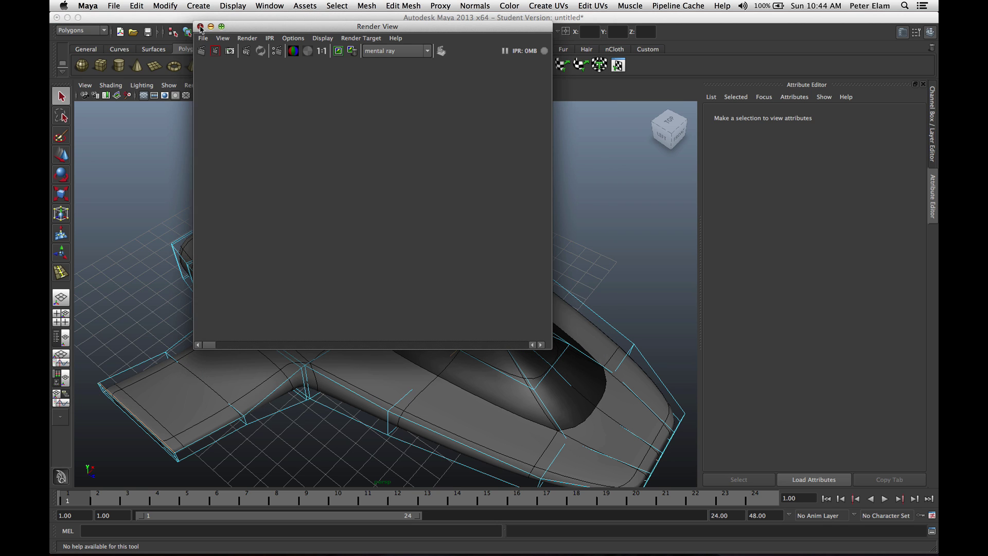
# Render the ship from behind with both red engine ends in view and close the render window.
pyautogui.keyDown('alt'); pyautogui.moveTo(356, 430); pyautogui.dragTo(403, 293); pyautogui.keyUp('alt')
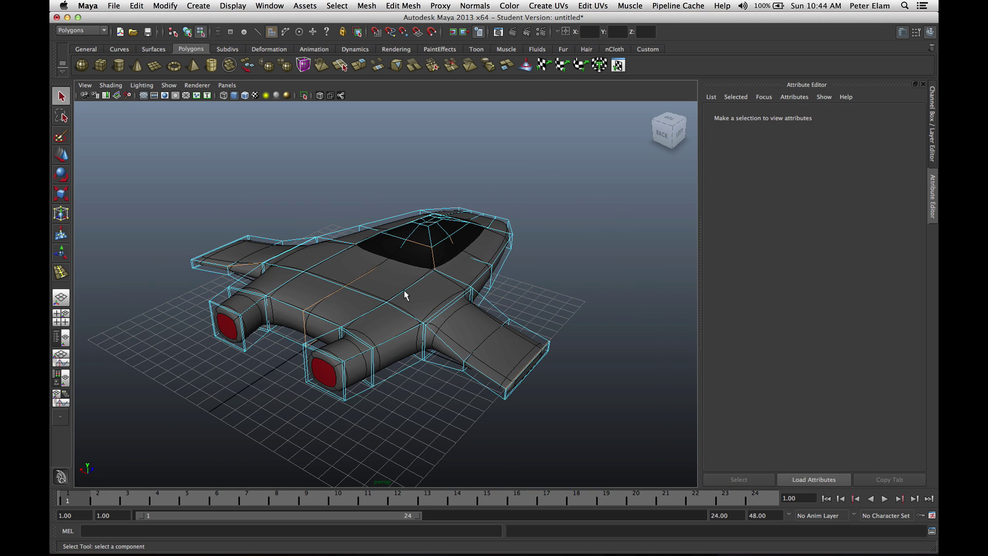
pyautogui.click(513, 32)
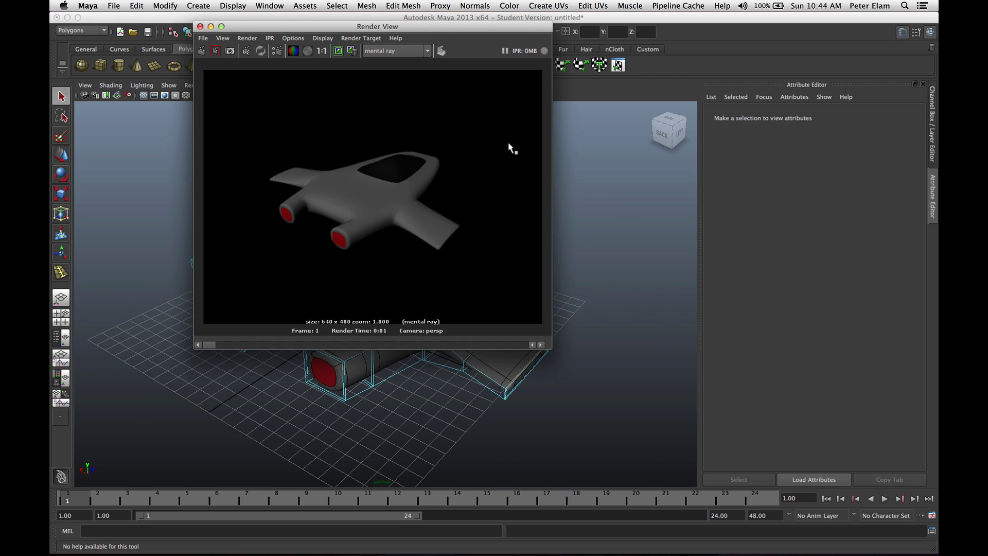
pyautogui.click(205, 40)
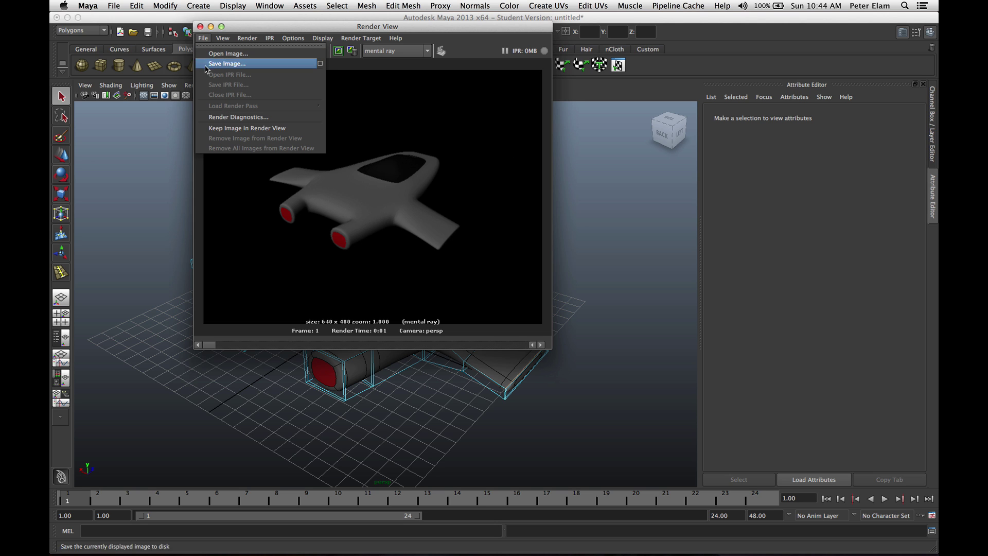
pyautogui.click(200, 27)
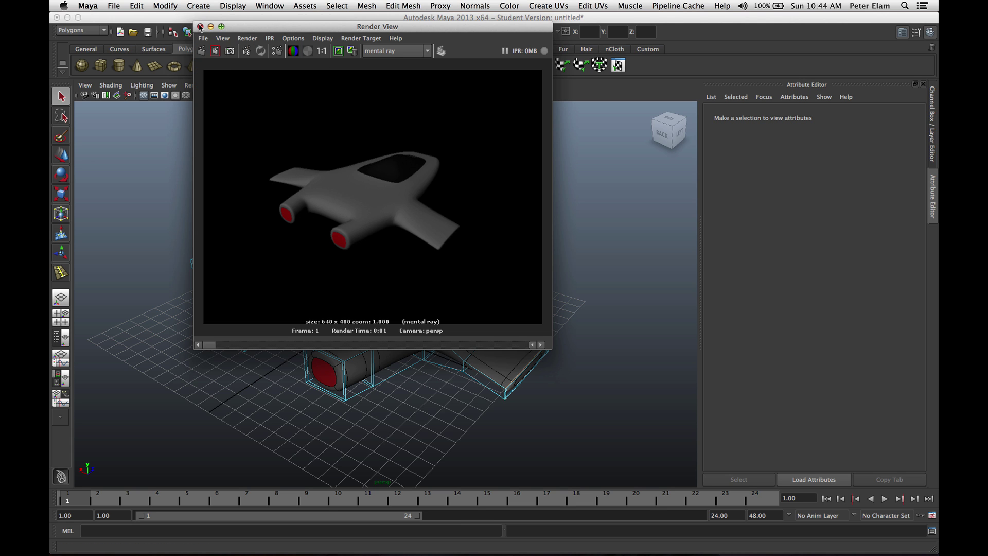
pyautogui.click(200, 27)
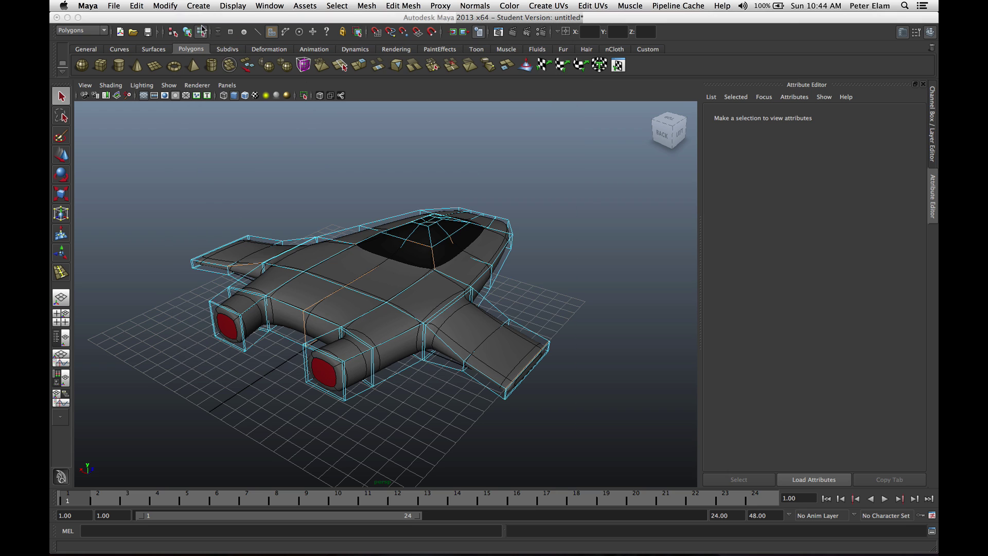